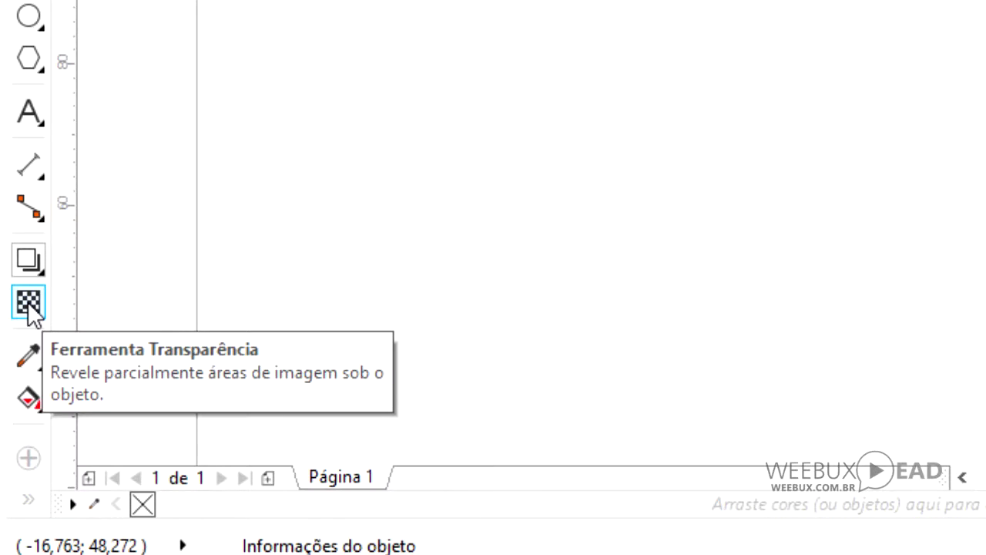
{"action": "left_click", "coordinate": [42, 274]}
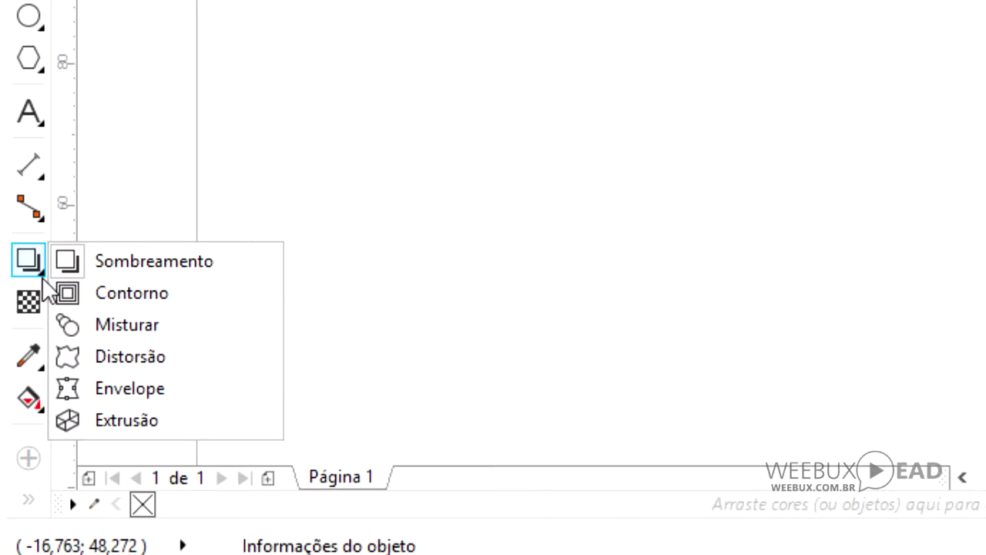
{"action": "left_click", "coordinate": [41, 277]}
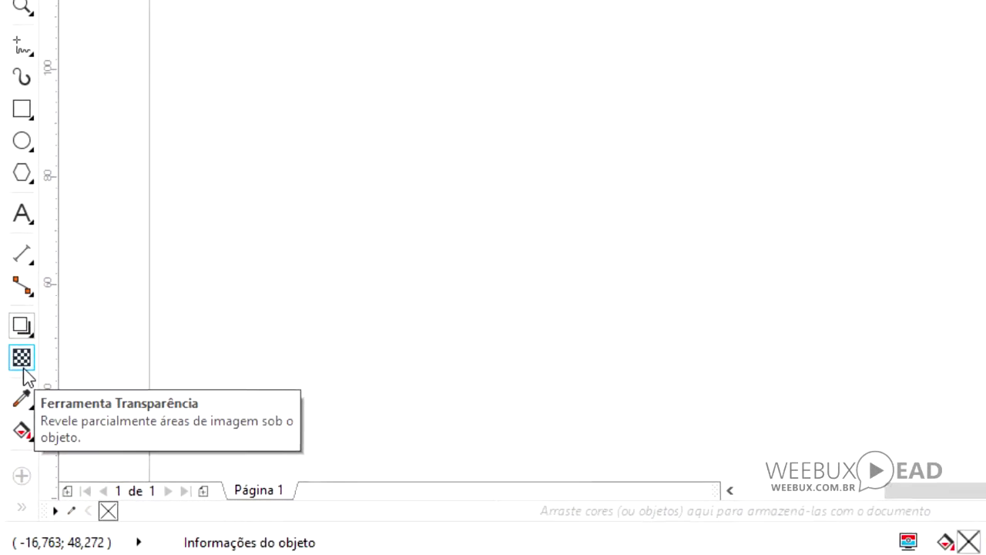
{"action": "left_click", "coordinate": [37, 305]}
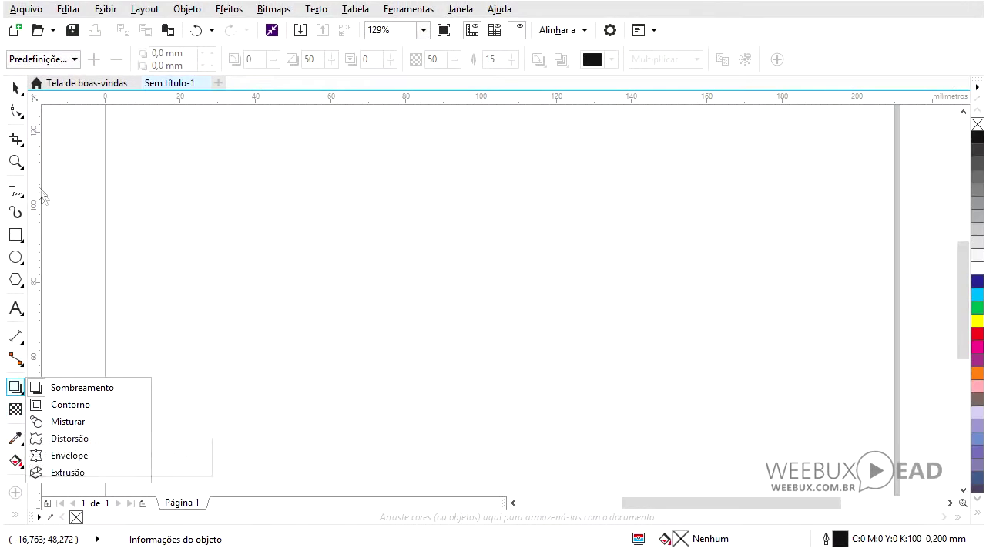
Draw a rectangle about 80 × 63 mm on the page and fill it with cyan
{"action": "left_click", "coordinate": [21, 239]}
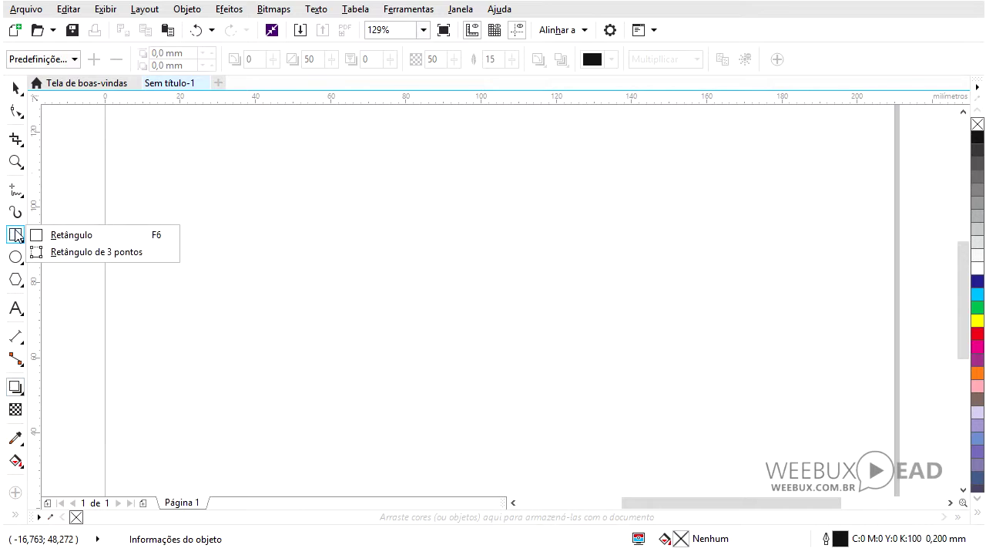
{"action": "left_click", "coordinate": [67, 232]}
{"action": "left_click_drag", "start_coordinate": [215, 181], "coordinate": [517, 420]}
{"action": "left_click", "coordinate": [17, 90]}
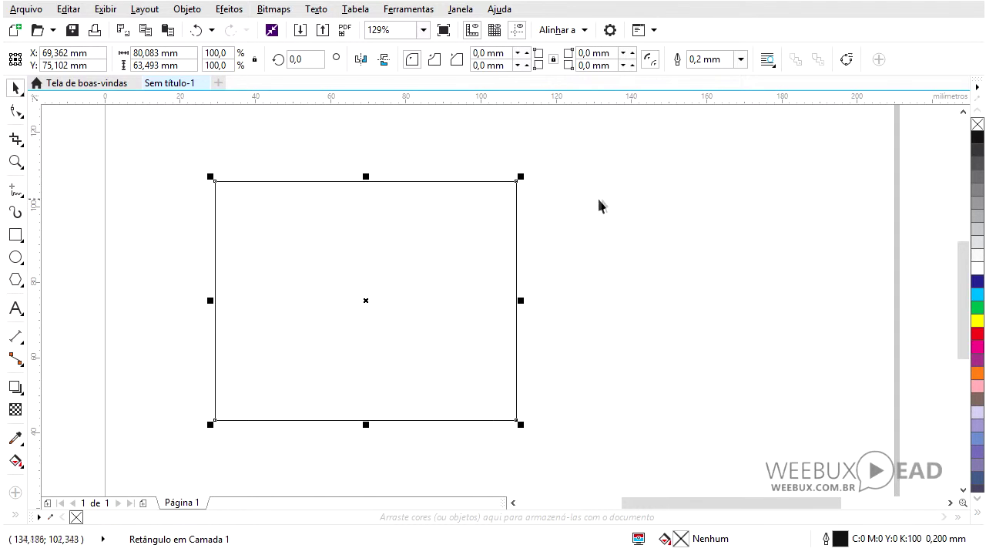
{"action": "left_click", "coordinate": [977, 294]}
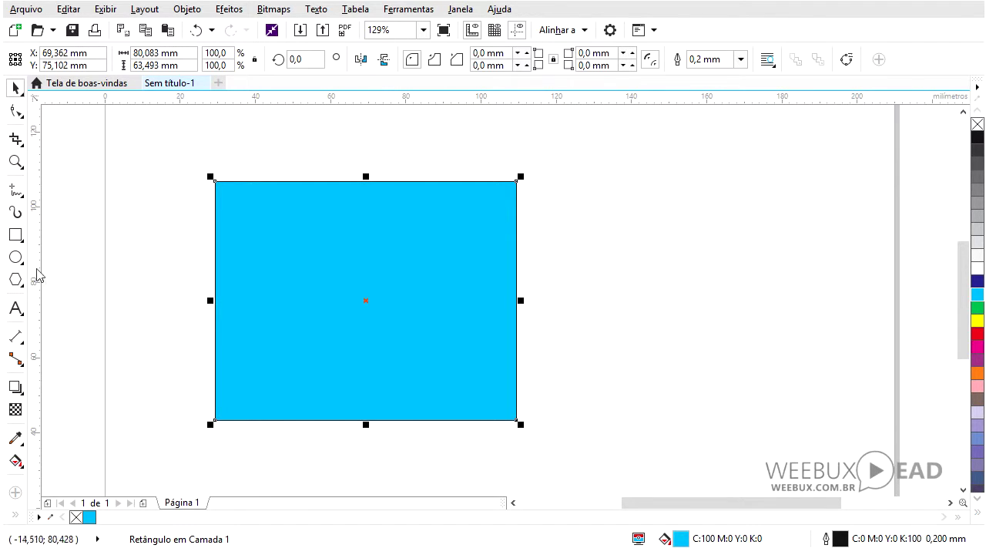
Draw a green-filled rectangle about 70 × 53 mm overlapping the cyan one's upper-right area and place it behind
{"action": "left_click", "coordinate": [15, 235]}
{"action": "left_click_drag", "start_coordinate": [350, 138], "coordinate": [617, 334]}
{"action": "key", "text": "space"}
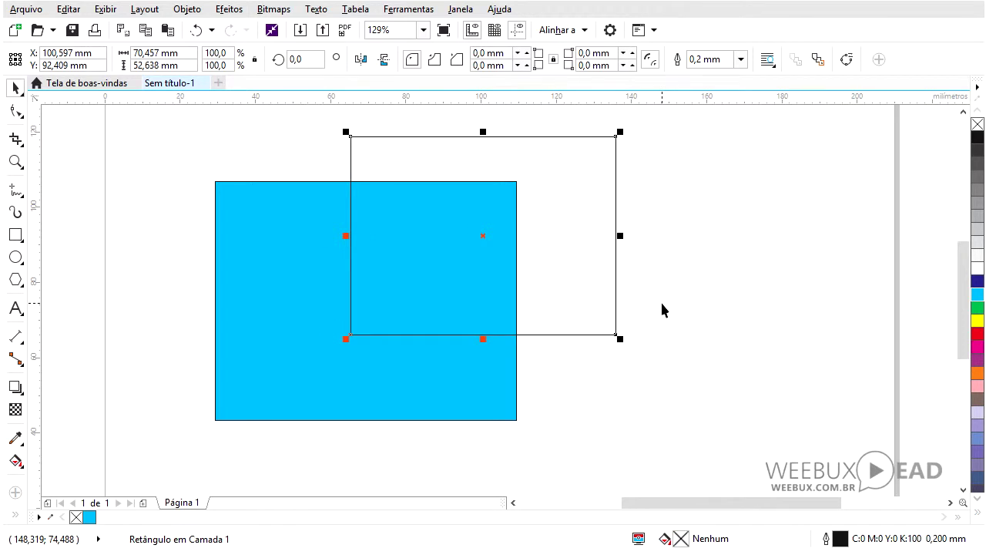
{"action": "left_click", "coordinate": [978, 308]}
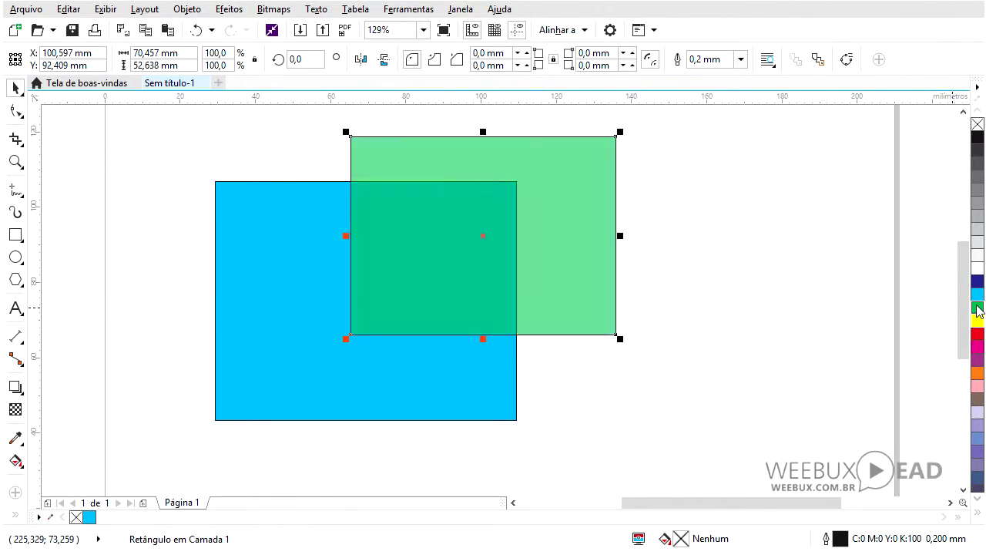
{"action": "key", "text": "shift+Page_Down"}
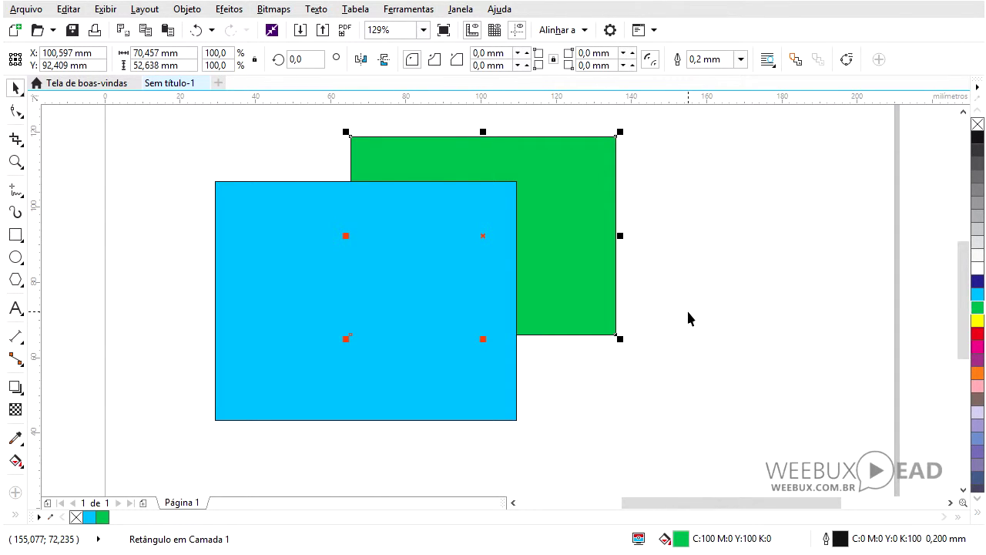
Apply a uniform transparency to the cyan rectangle with the Transparency tool
{"action": "left_click", "coordinate": [553, 413]}
{"action": "left_click", "coordinate": [494, 416]}
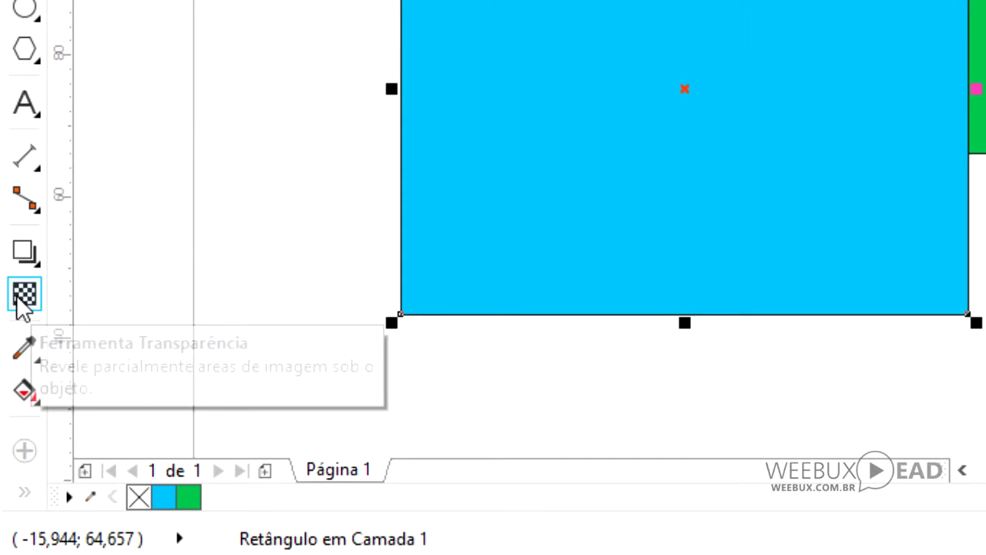
{"action": "left_click", "coordinate": [21, 295]}
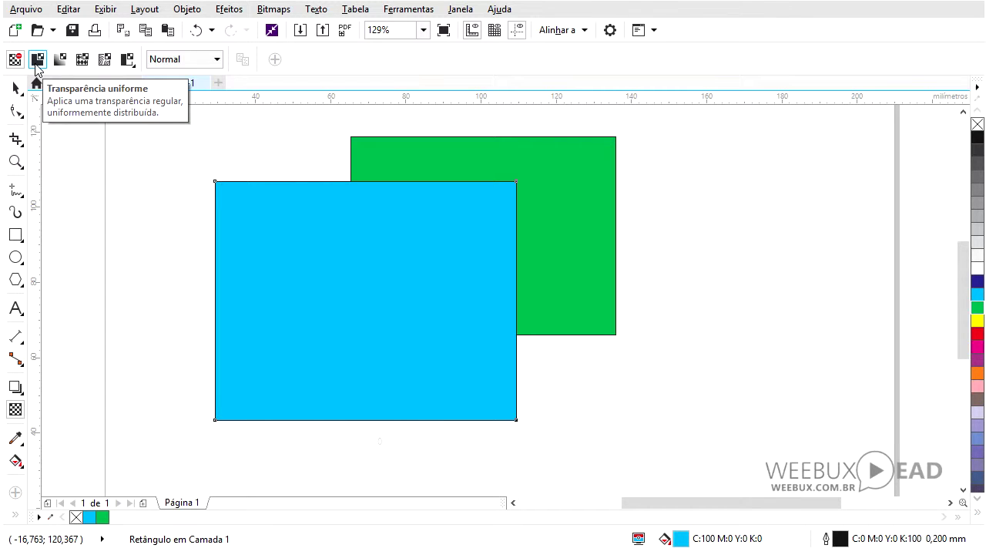
{"action": "left_click", "coordinate": [36, 62]}
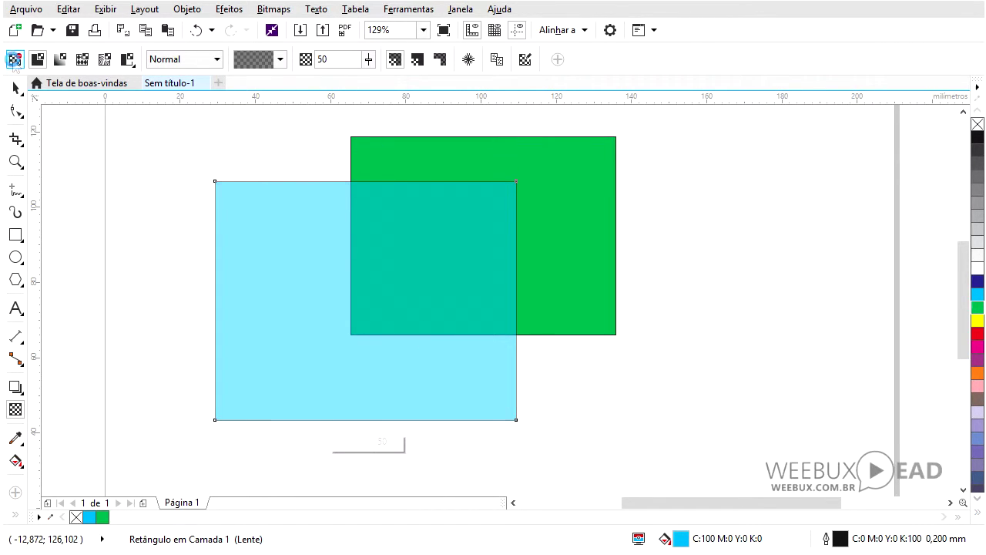
Remove and reapply the cyan rectangle's uniform transparency twice to compare both looks
{"action": "left_click", "coordinate": [14, 61]}
{"action": "left_click", "coordinate": [37, 60]}
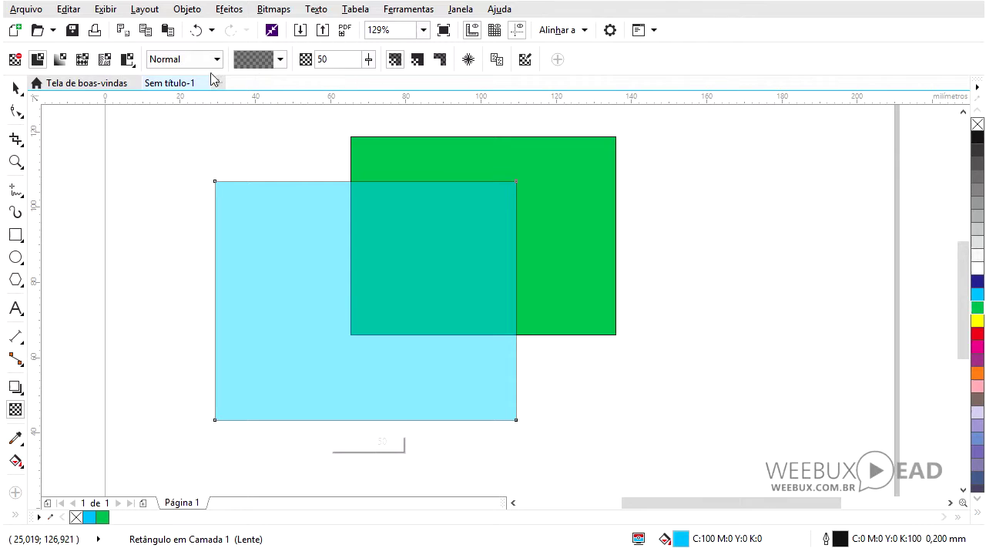
{"action": "left_click", "coordinate": [16, 62]}
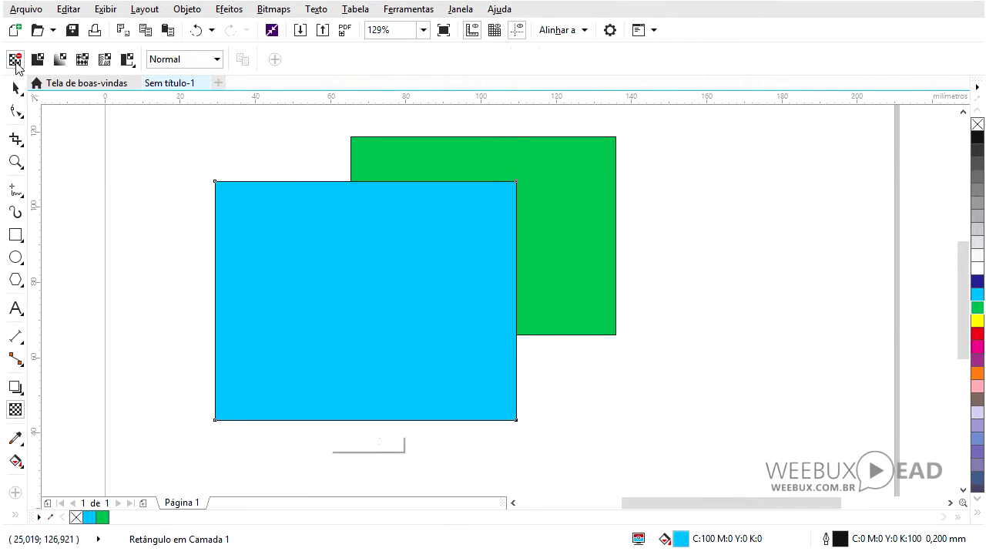
{"action": "left_click", "coordinate": [36, 60]}
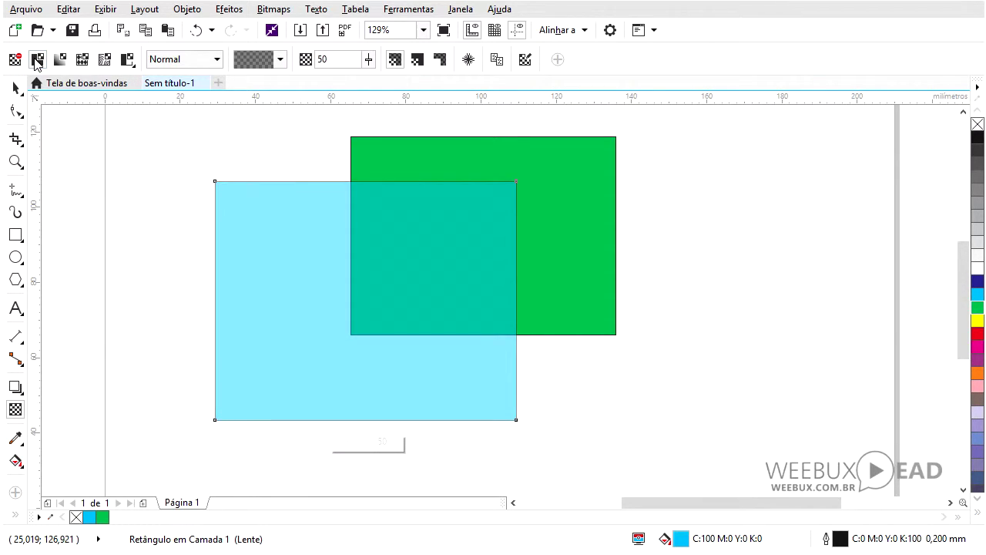
Look through the preset transparencies and set the cyan rectangle's transparency to 10
{"action": "left_click", "coordinate": [280, 60]}
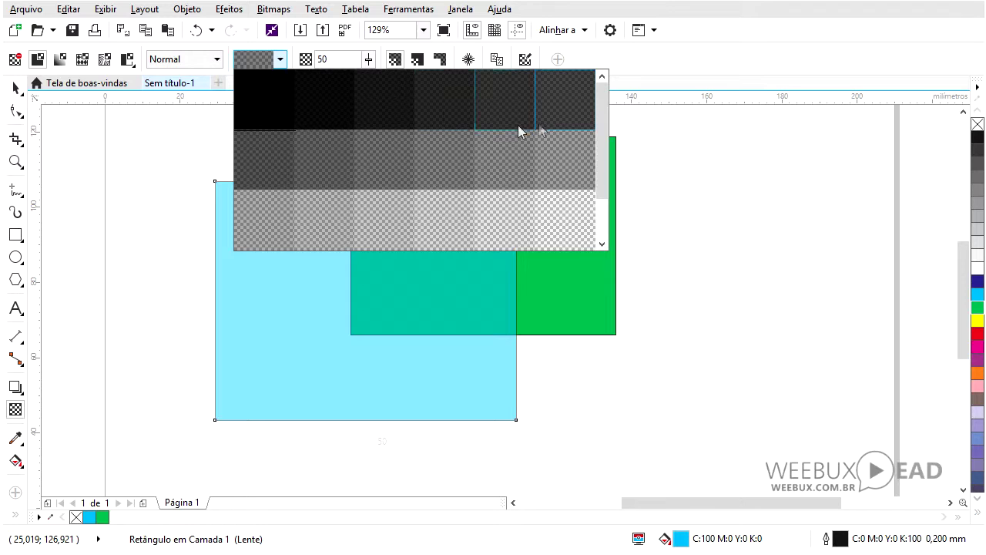
{"action": "left_click", "coordinate": [367, 63]}
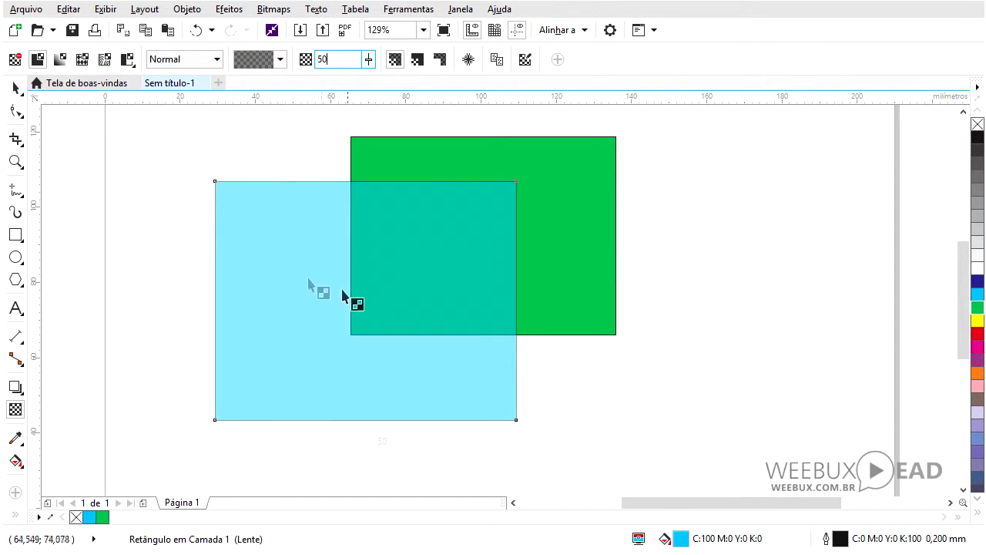
{"action": "left_click", "coordinate": [368, 59]}
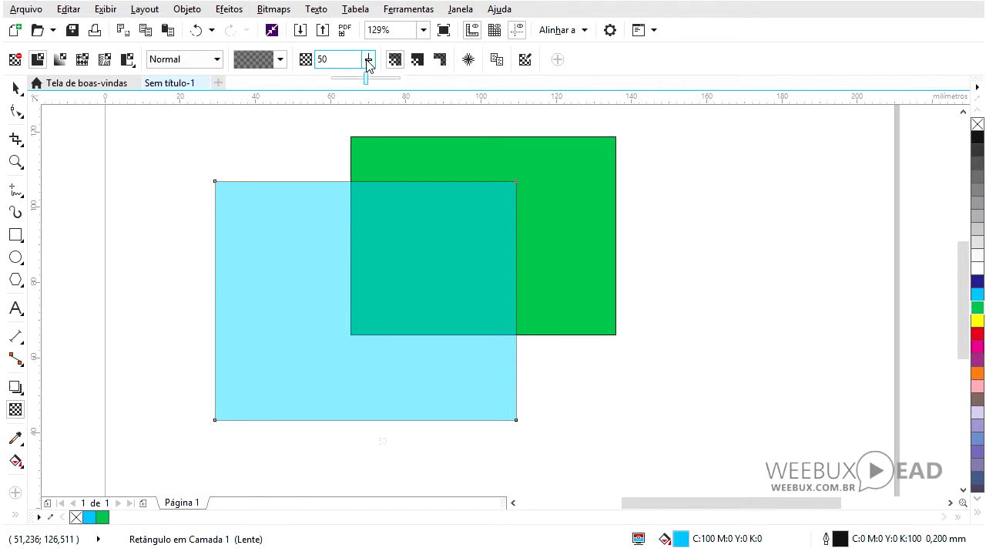
{"action": "mouse_move", "coordinate": [366, 77]}
{"action": "left_mouse_down"}
{"action": "mouse_move", "coordinate": [354, 81]}
{"action": "mouse_move", "coordinate": [366, 83]}
{"action": "left_mouse_up"}
{"action": "left_click", "coordinate": [369, 60]}
{"action": "left_click", "coordinate": [369, 60]}
{"action": "double_click", "coordinate": [328, 60]}
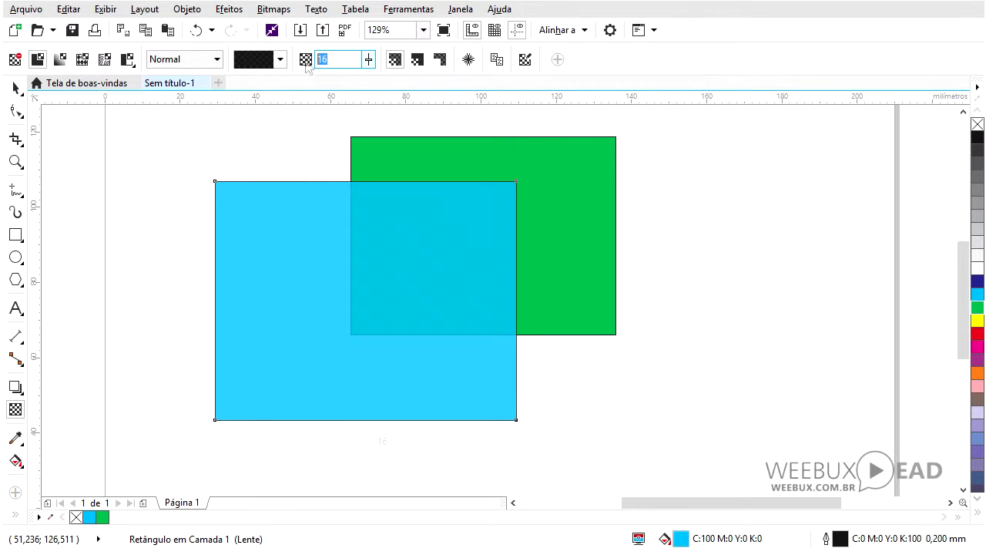
{"action": "type", "text": "10"}
{"action": "key", "text": "Return"}
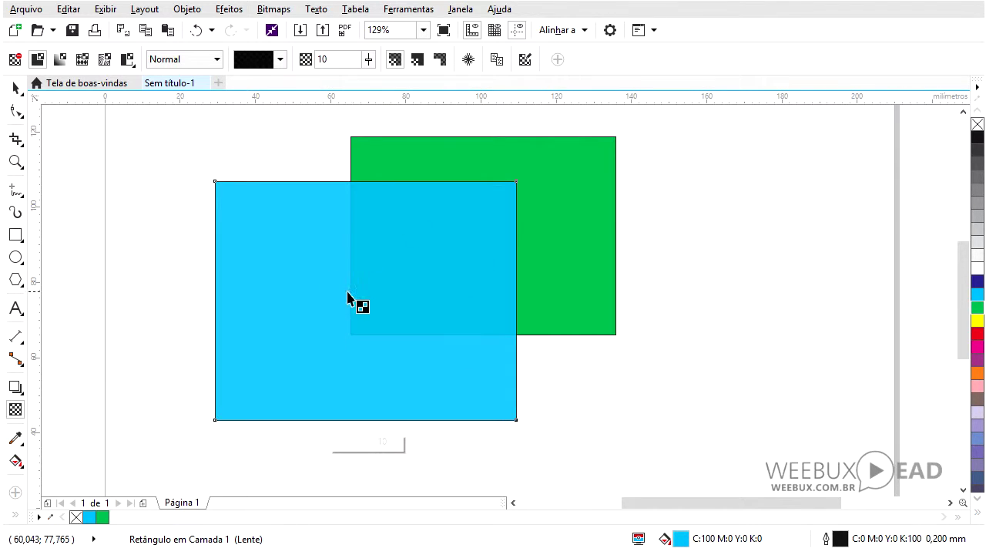
Try a transparency of 89 and other levels on the cyan rectangle, and settle on 50
{"action": "left_click_drag", "start_coordinate": [331, 60], "coordinate": [421, 83]}
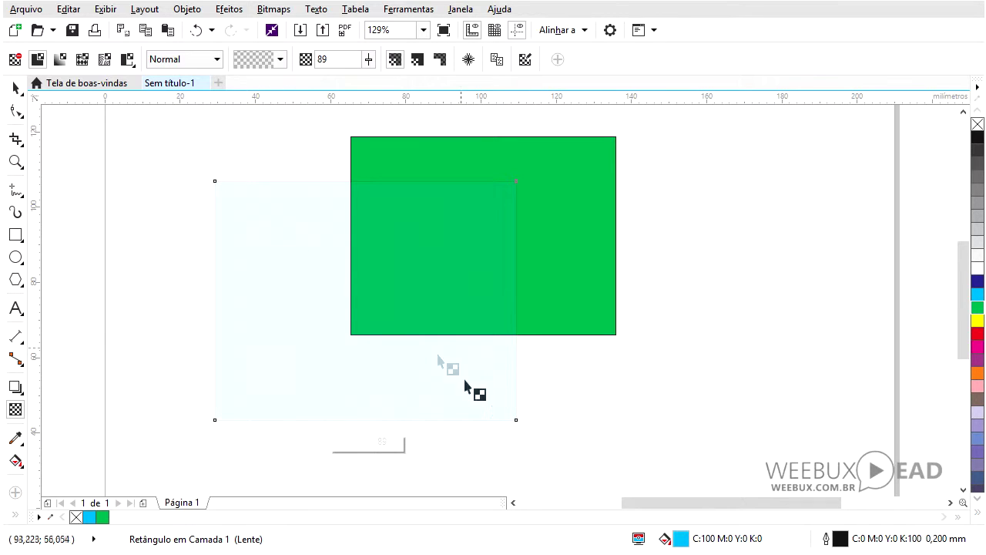
{"action": "left_click", "coordinate": [368, 63]}
{"action": "left_click_drag", "start_coordinate": [366, 80], "coordinate": [300, 81]}
{"action": "left_click", "coordinate": [369, 59]}
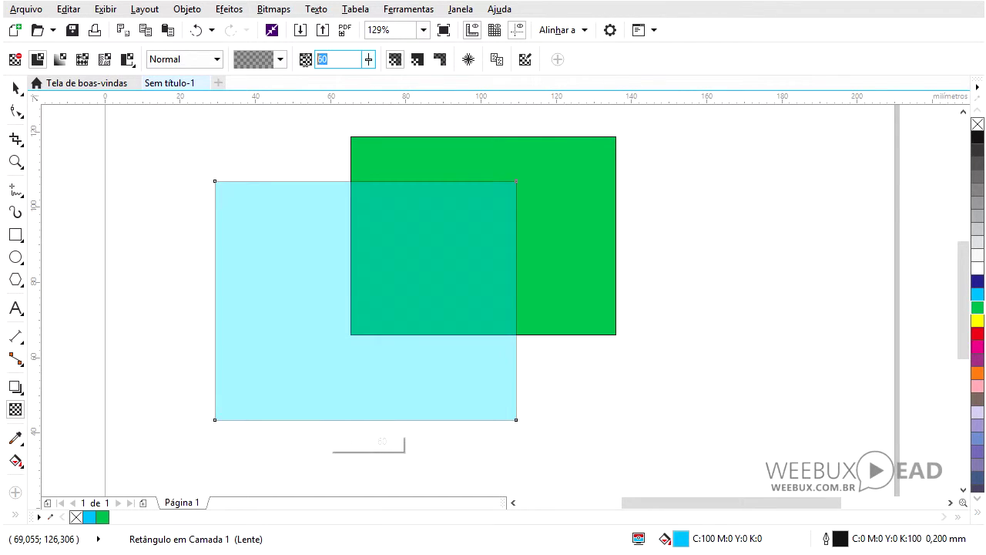
{"action": "type", "text": "50"}
{"action": "key", "text": "Return"}
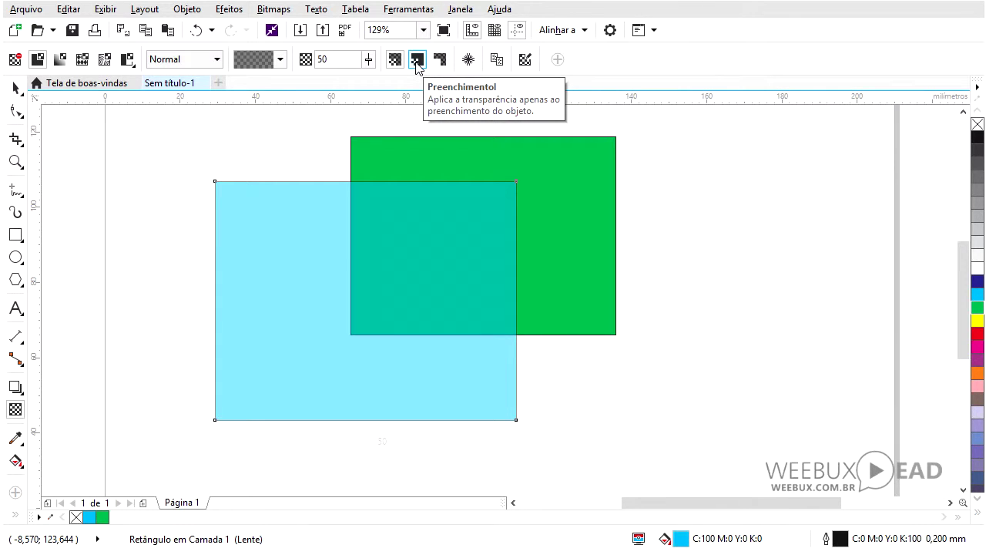
Try the transparency on the cyan rectangle's fill only at 78, and on its outline only at a lower level
{"action": "left_click", "coordinate": [417, 60]}
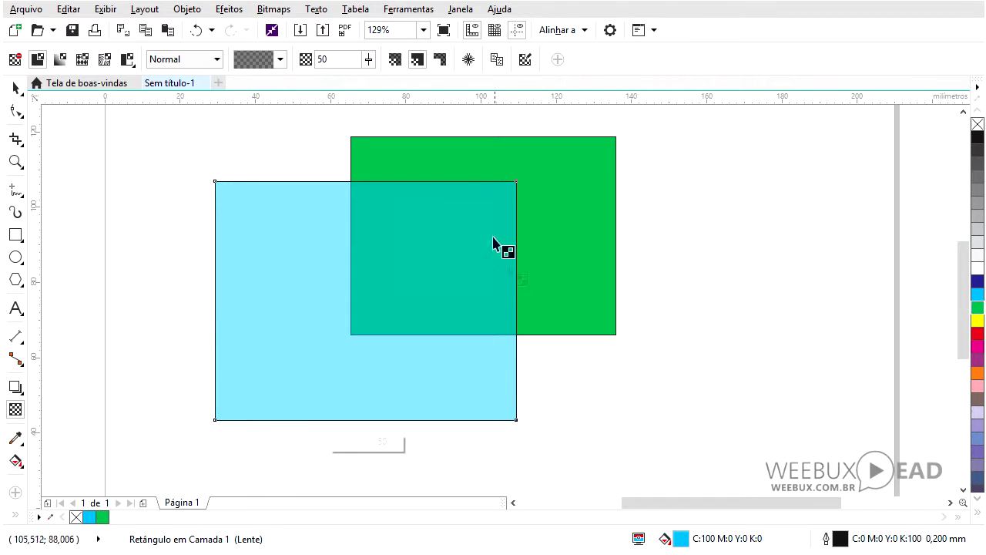
{"action": "left_click_drag", "start_coordinate": [369, 70], "coordinate": [390, 84]}
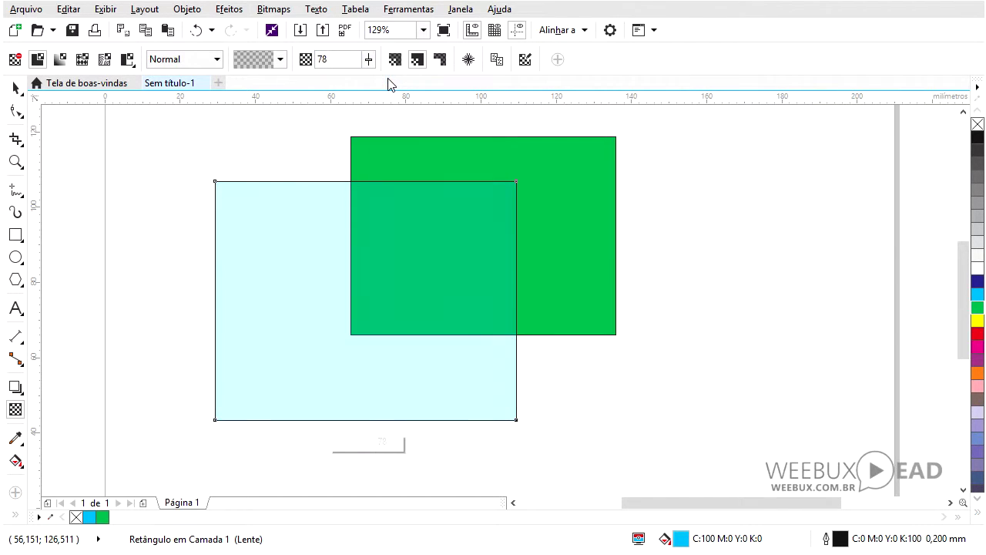
{"action": "left_click", "coordinate": [444, 61]}
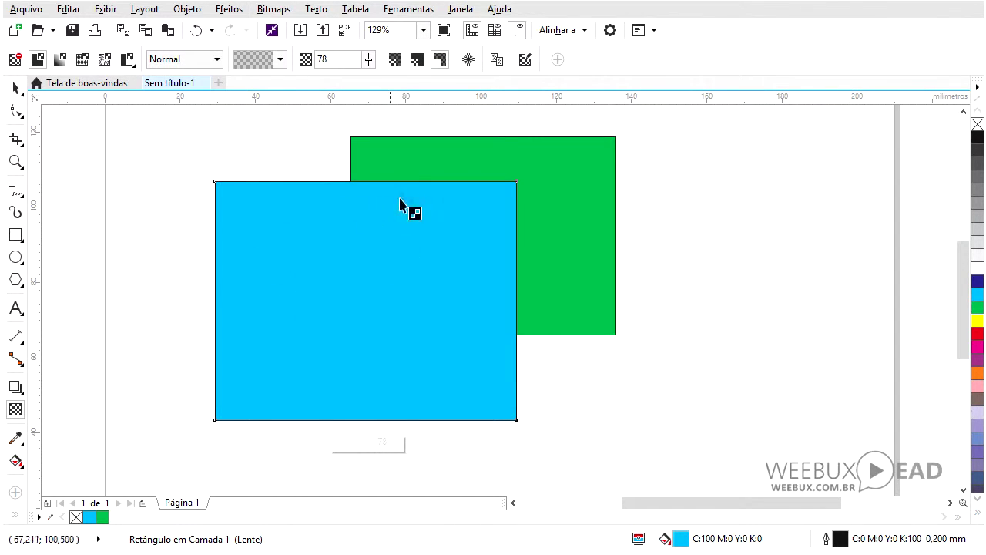
{"action": "left_click", "coordinate": [370, 60]}
{"action": "left_click_drag", "start_coordinate": [375, 80], "coordinate": [342, 84]}
Apply the transparency to both fill and outline of the cyan rectangle and set it to 50
{"action": "left_click", "coordinate": [395, 59]}
{"action": "left_click", "coordinate": [370, 60]}
{"action": "type", "text": "50"}
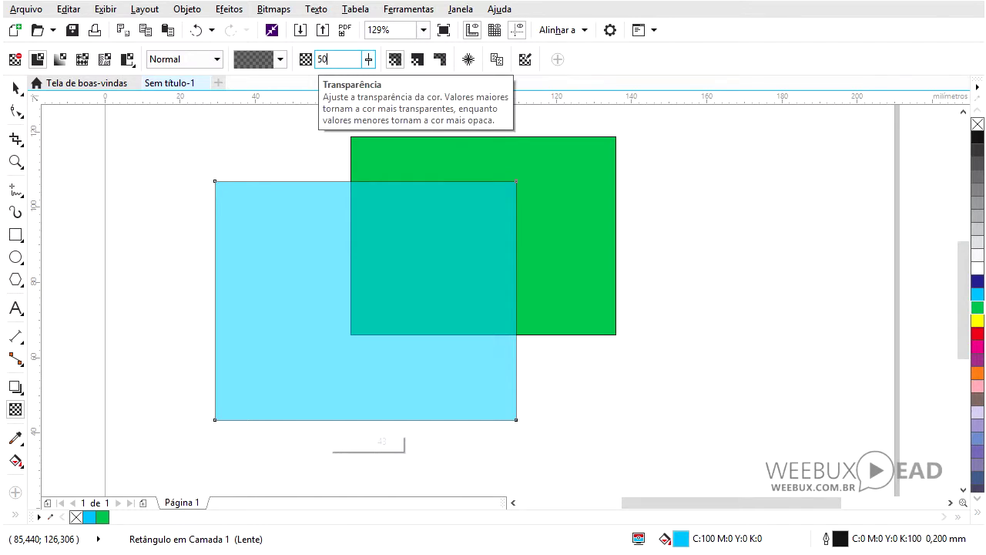
{"action": "key", "text": "Return"}
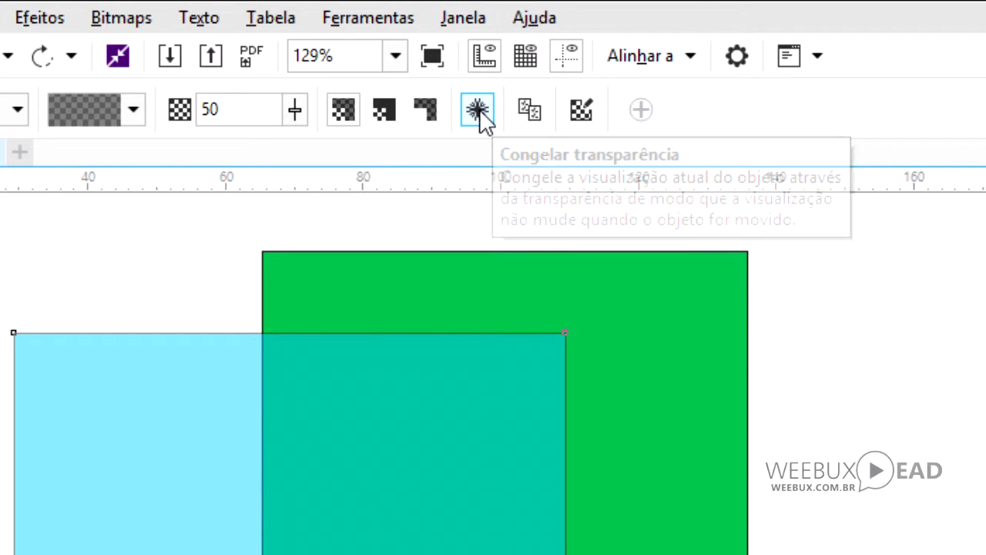
Freeze the cyan rectangle's transparency and move the frozen object around to the lower left of the green rectangle
{"action": "left_click", "coordinate": [479, 115]}
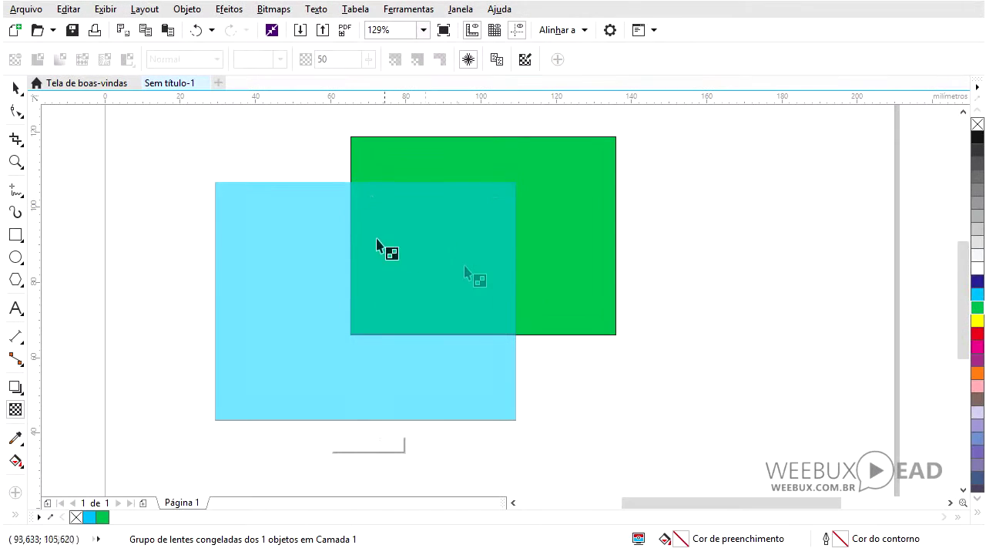
{"action": "left_click", "coordinate": [16, 87]}
{"action": "left_click_drag", "start_coordinate": [276, 239], "coordinate": [136, 284]}
{"action": "left_click_drag", "start_coordinate": [207, 284], "coordinate": [210, 311]}
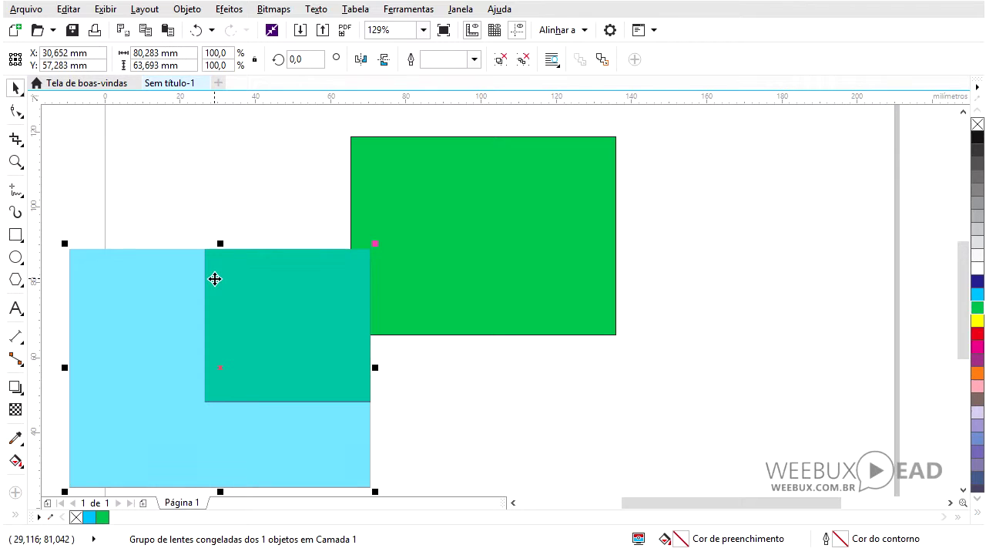
{"action": "left_click_drag", "start_coordinate": [208, 310], "coordinate": [245, 269]}
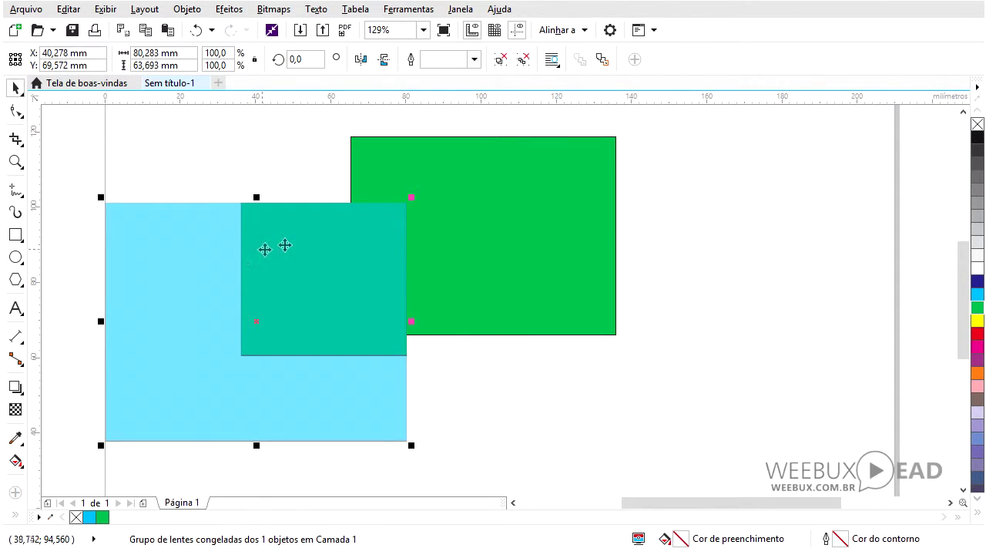
Undo the moves of the frozen object and the transparency freeze
{"action": "key", "text": "ctrl+z"}
{"action": "key", "text": "ctrl+z"}
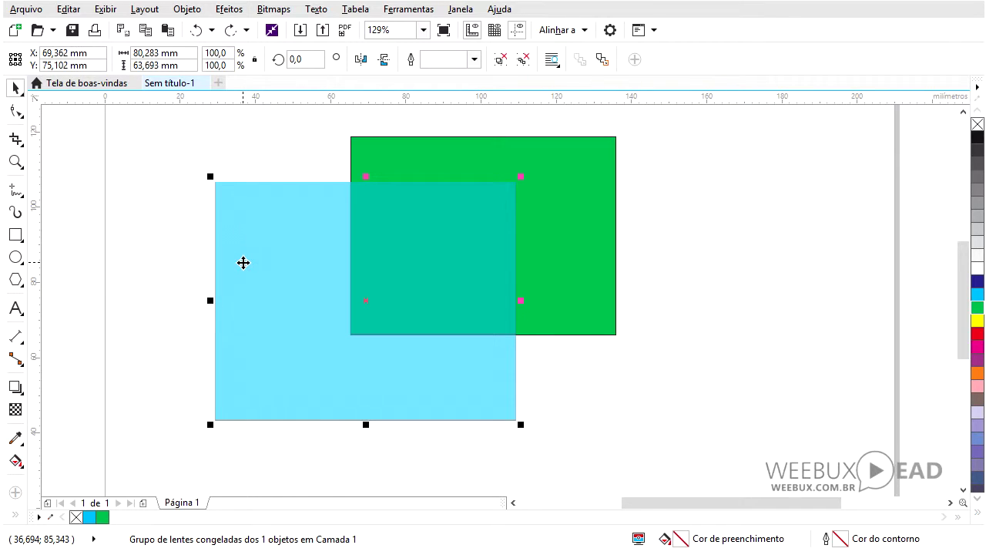
{"action": "key", "text": "ctrl+z"}
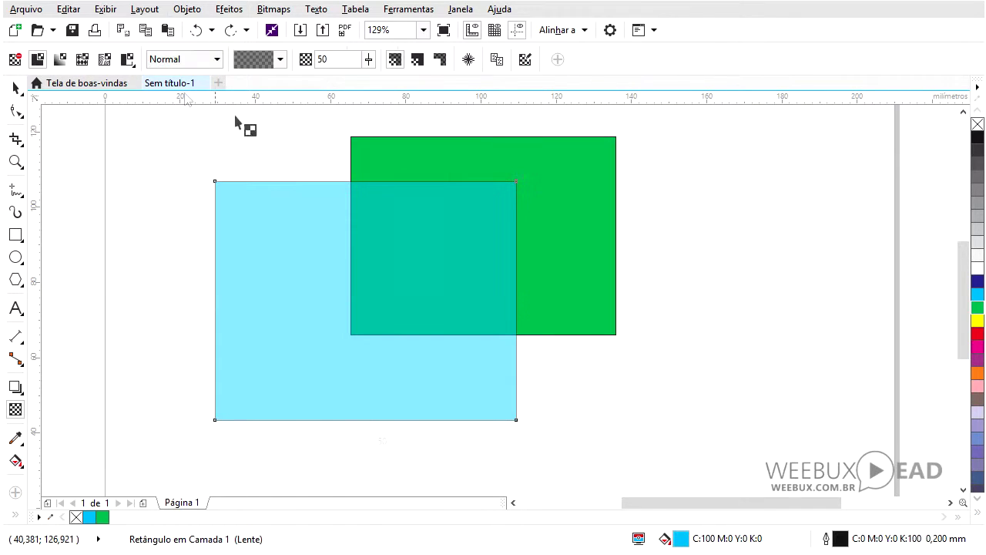
Open the transparency editing dialog for the cyan rectangle and close it without changing any settings
{"action": "left_click", "coordinate": [496, 60]}
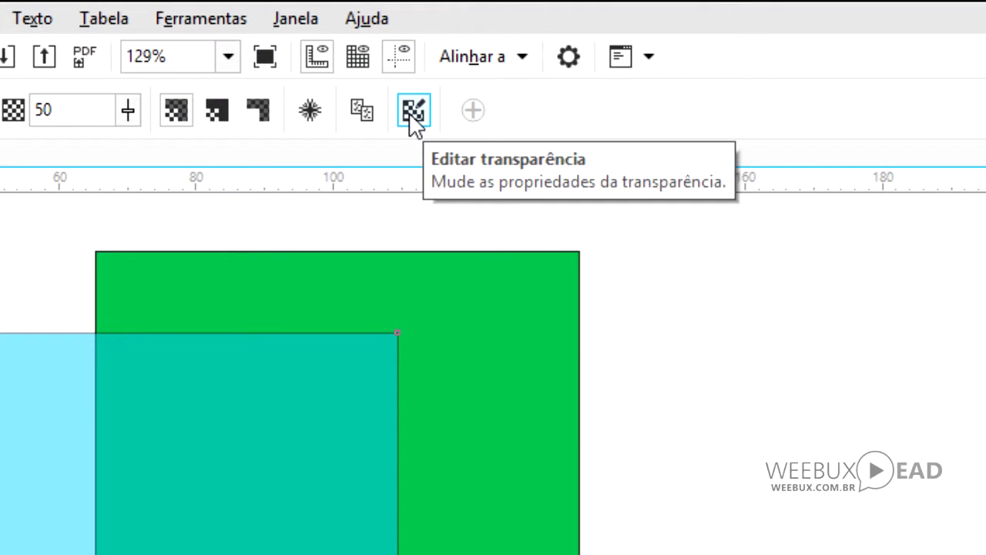
{"action": "left_click", "coordinate": [413, 112]}
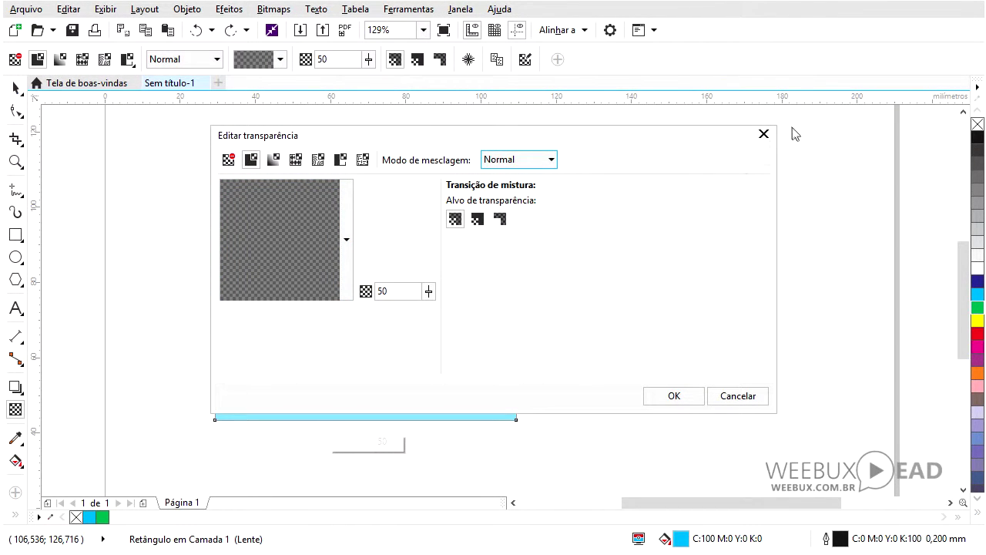
{"action": "left_click", "coordinate": [761, 132]}
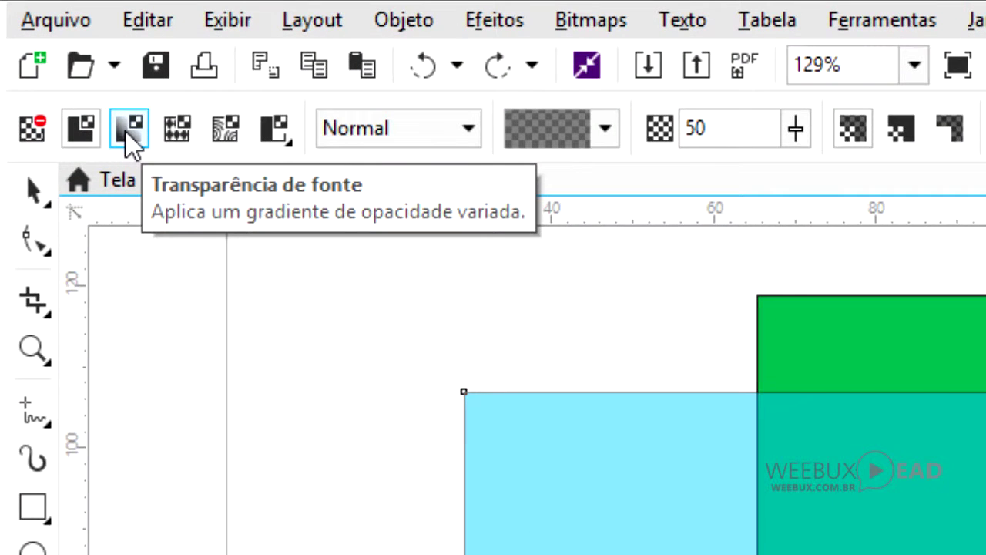
Try a linear fountain transparency on the cyan rectangle, shifting the gradient, adjusting its midpoint and shortening it to a 0.8° angle
{"action": "left_click", "coordinate": [125, 130]}
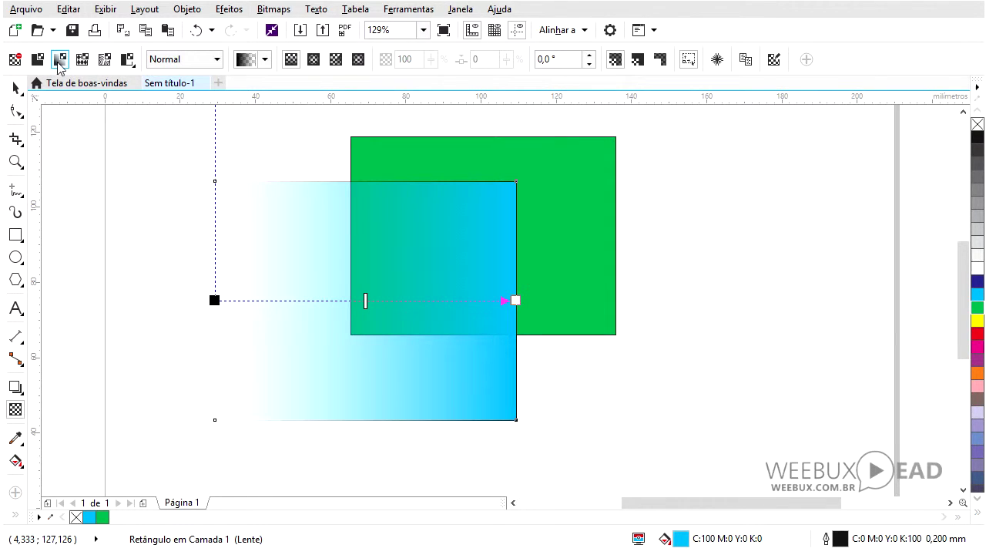
{"action": "left_click_drag", "start_coordinate": [240, 301], "coordinate": [322, 324]}
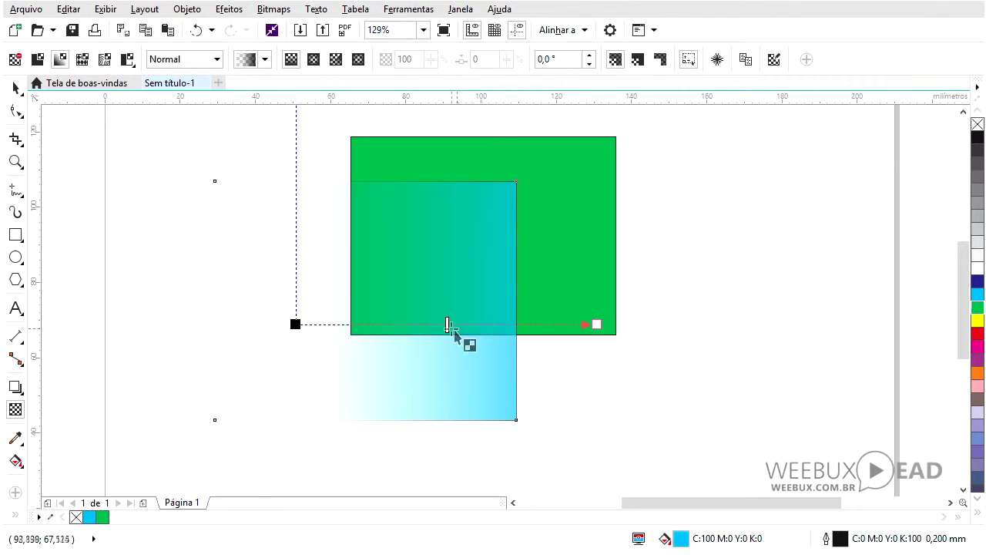
{"action": "left_click_drag", "start_coordinate": [460, 325], "coordinate": [432, 324]}
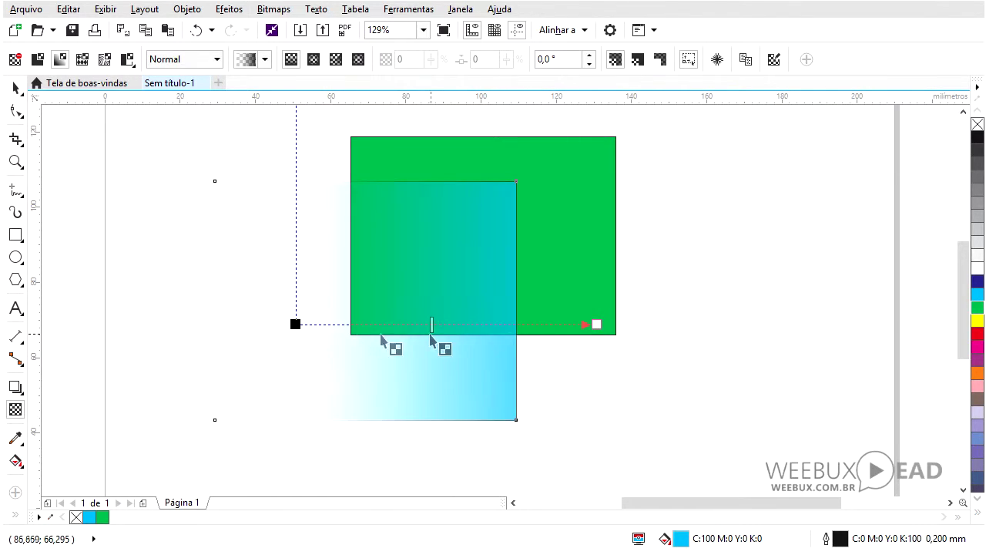
{"action": "left_click_drag", "start_coordinate": [595, 324], "coordinate": [408, 319]}
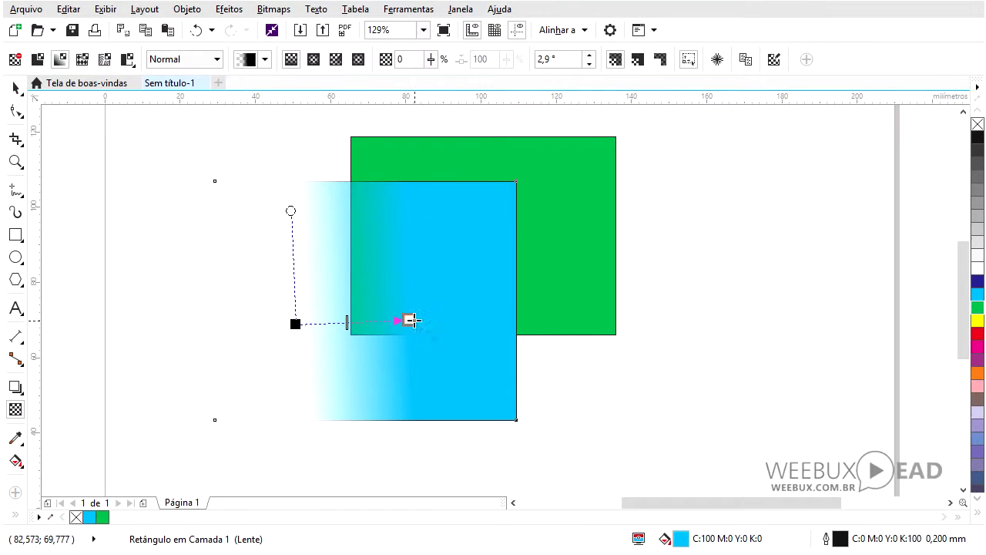
{"action": "left_click_drag", "start_coordinate": [411, 320], "coordinate": [430, 323]}
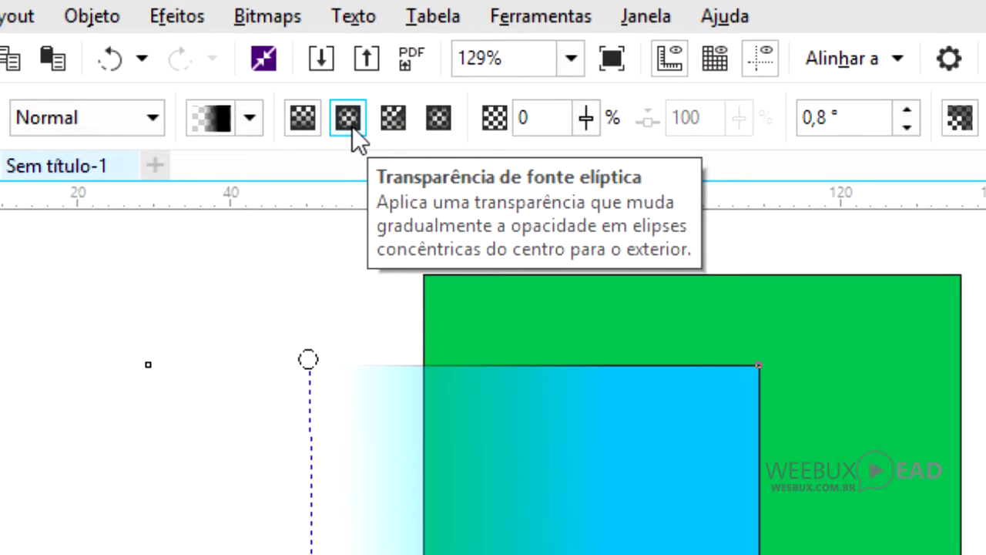
Try an elliptical fountain transparency on the cyan rectangle and reshape it into a wide, flat ellipse
{"action": "left_click", "coordinate": [352, 126]}
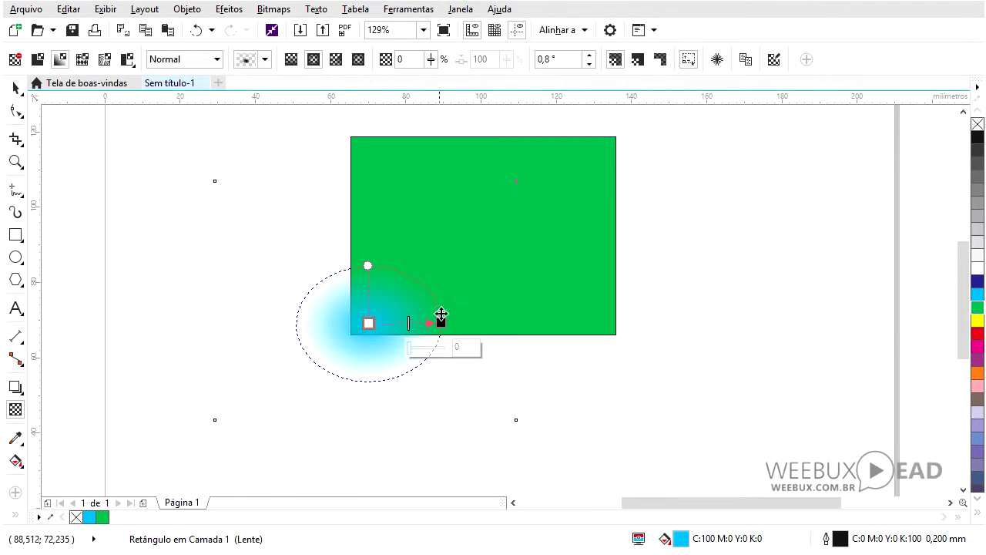
{"action": "left_click_drag", "start_coordinate": [451, 321], "coordinate": [514, 319]}
{"action": "left_click_drag", "start_coordinate": [370, 210], "coordinate": [365, 275]}
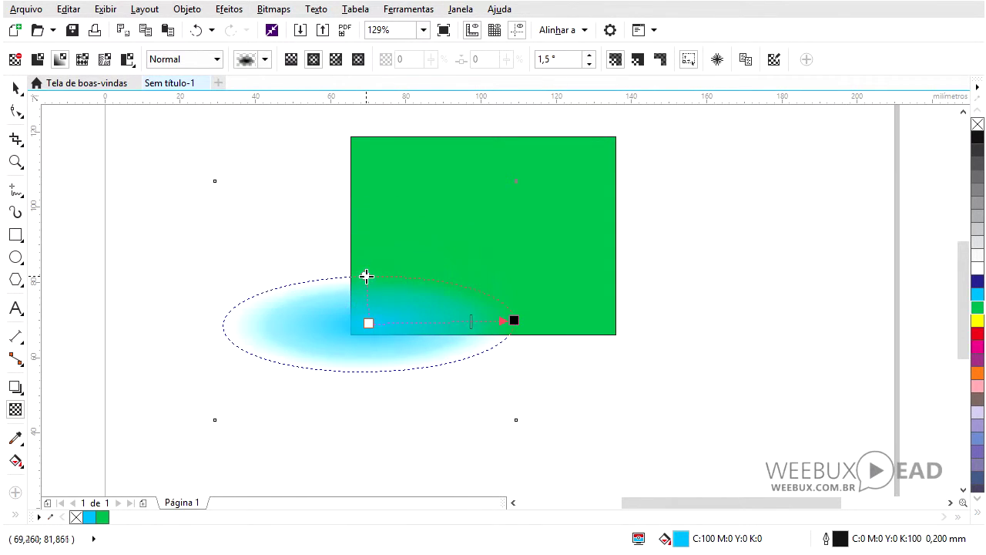
Try a conical fountain transparency on the cyan rectangle, view it deselected, and reselect the rectangle for transparency editing
{"action": "left_click", "coordinate": [336, 59]}
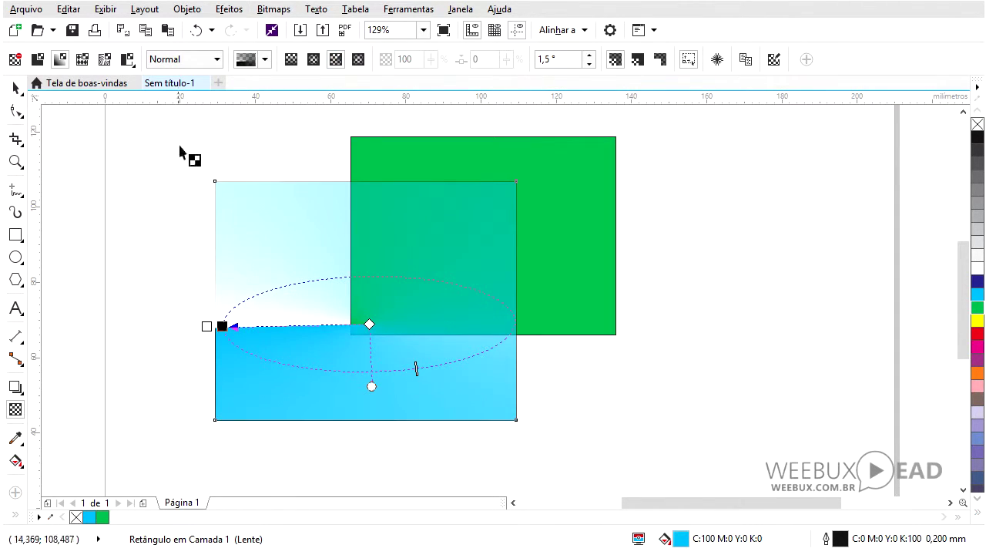
{"action": "left_click", "coordinate": [15, 88]}
{"action": "left_click", "coordinate": [111, 169]}
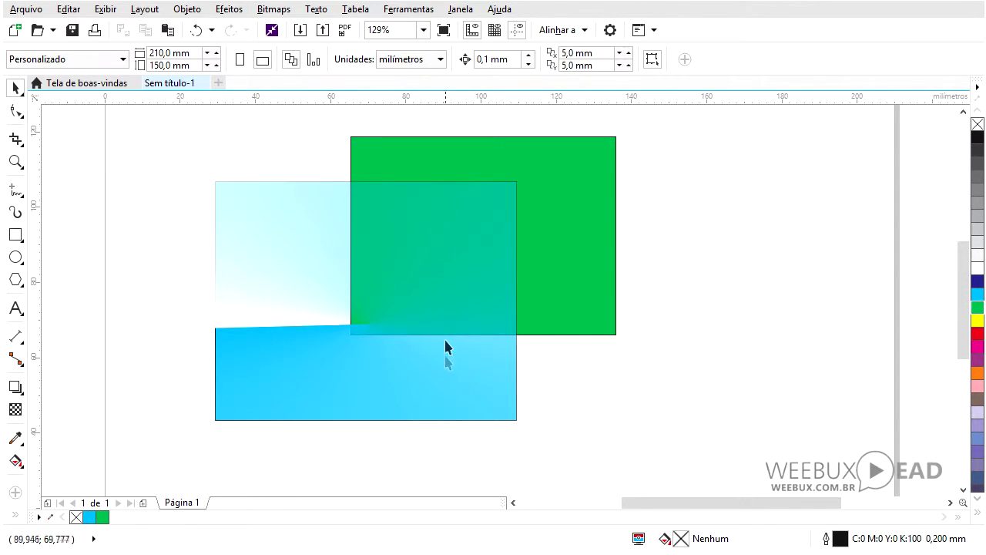
{"action": "left_click", "coordinate": [15, 410]}
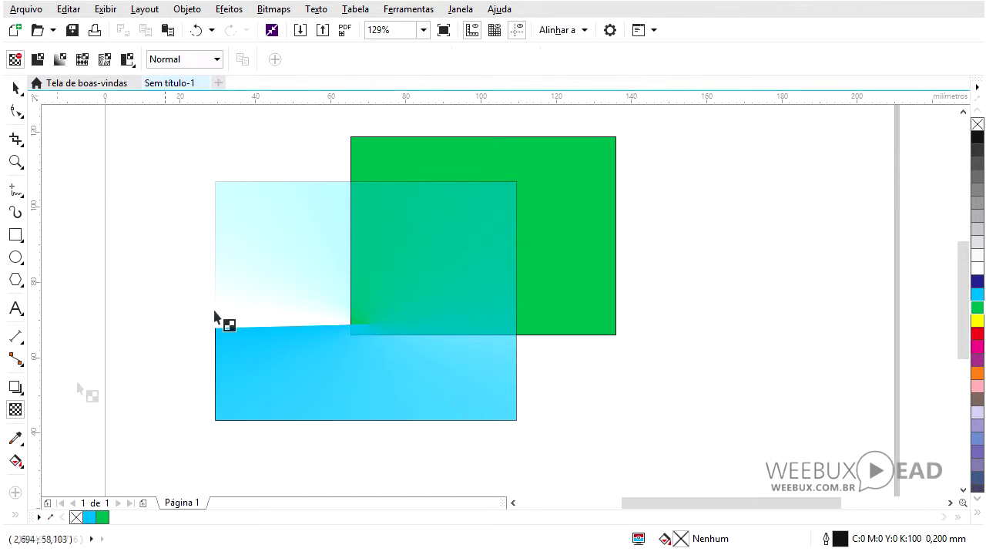
{"action": "left_click", "coordinate": [16, 89]}
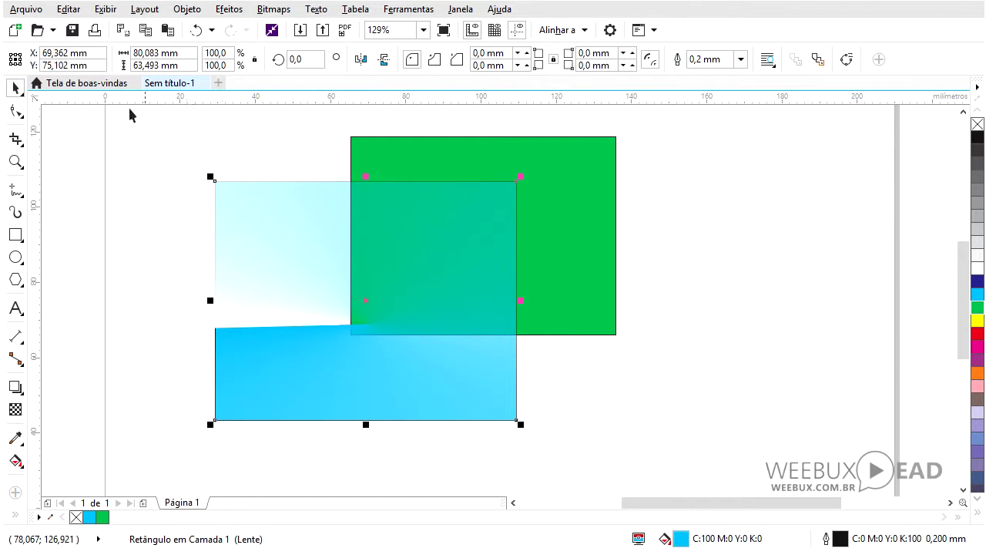
{"action": "left_click", "coordinate": [15, 409]}
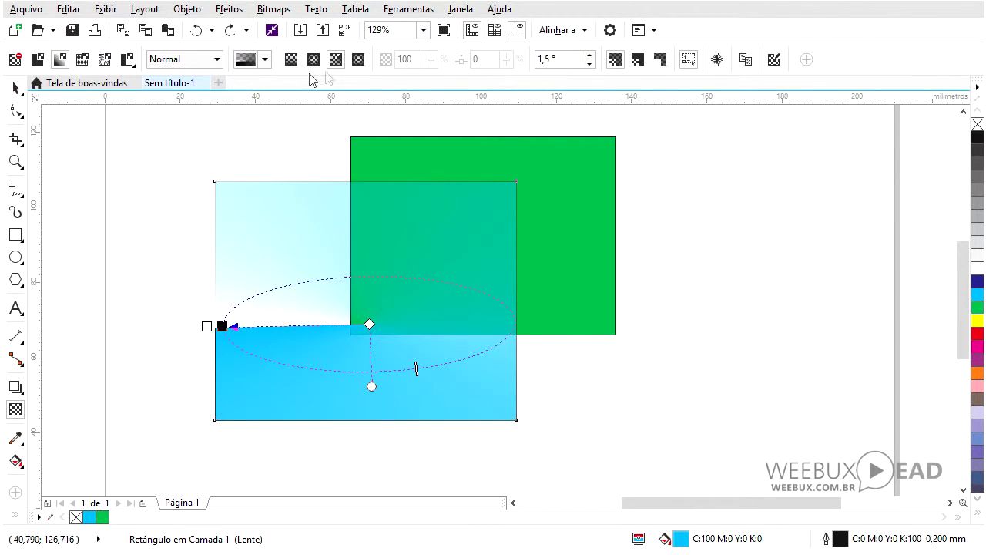
Try a rectangular fountain transparency on the cyan rectangle and look through the merge modes, keeping Normal
{"action": "left_click", "coordinate": [358, 60]}
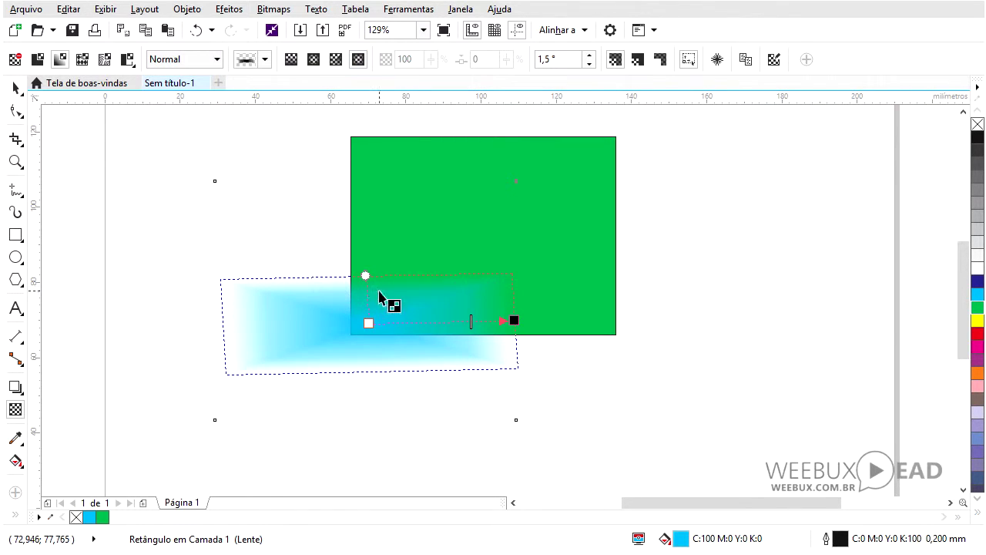
{"action": "mouse_move", "coordinate": [366, 275]}
{"action": "left_mouse_down"}
{"action": "mouse_move", "coordinate": [367, 258]}
{"action": "mouse_move", "coordinate": [369, 275]}
{"action": "left_mouse_up"}
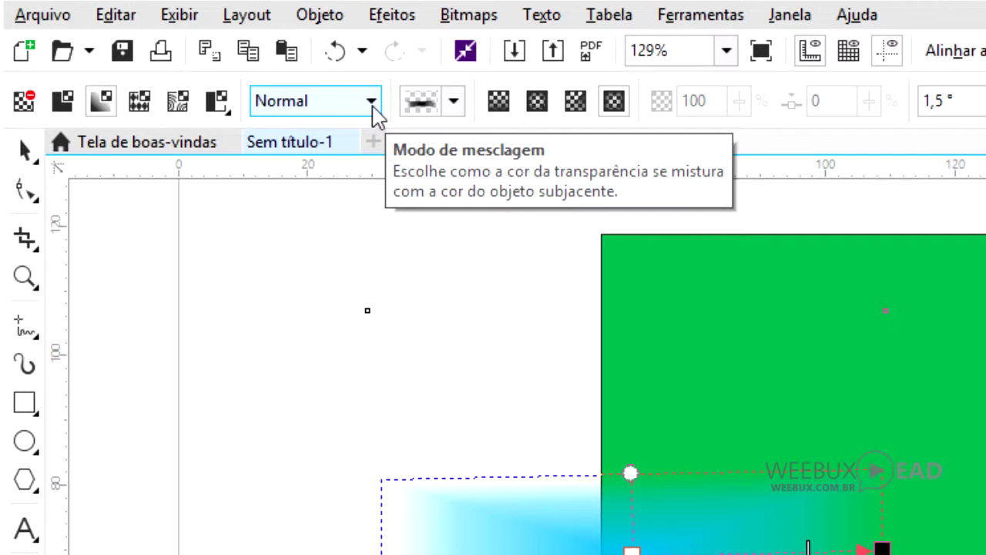
{"action": "left_click", "coordinate": [372, 102]}
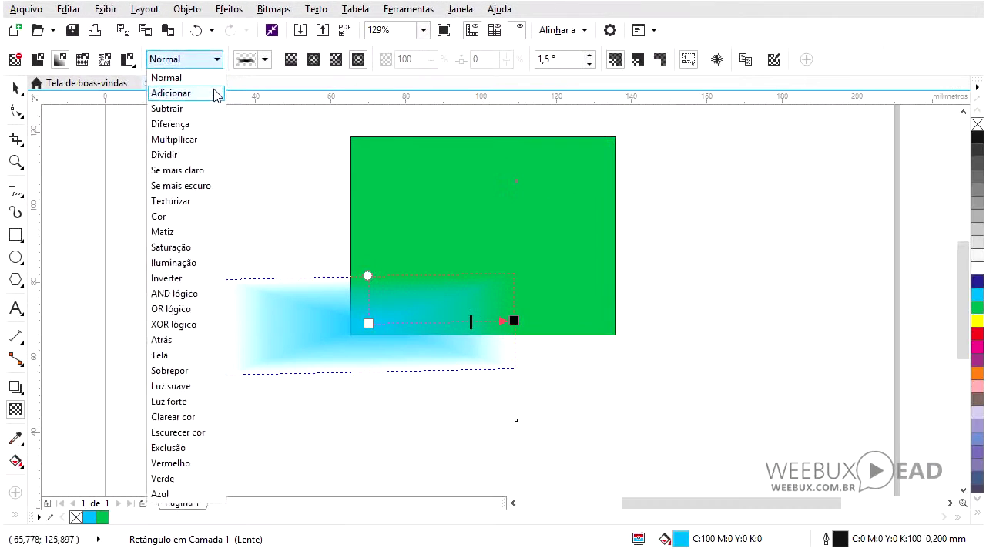
{"action": "left_click", "coordinate": [218, 66]}
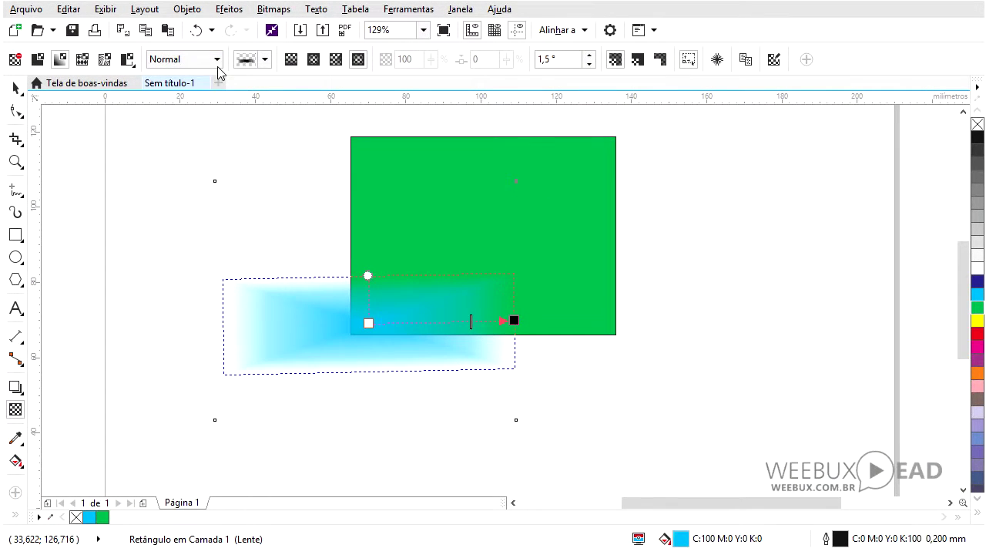
{"action": "left_click", "coordinate": [217, 67]}
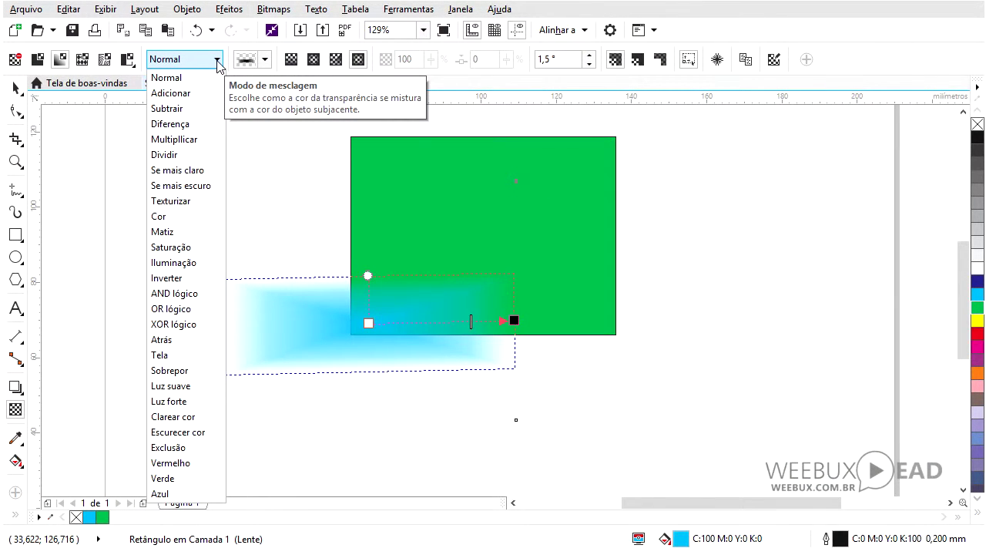
{"action": "left_click", "coordinate": [333, 333]}
Move the cyan rectangle up over the green one and redraw its transparency as a linear gradient at about -158°
{"action": "left_click", "coordinate": [15, 88]}
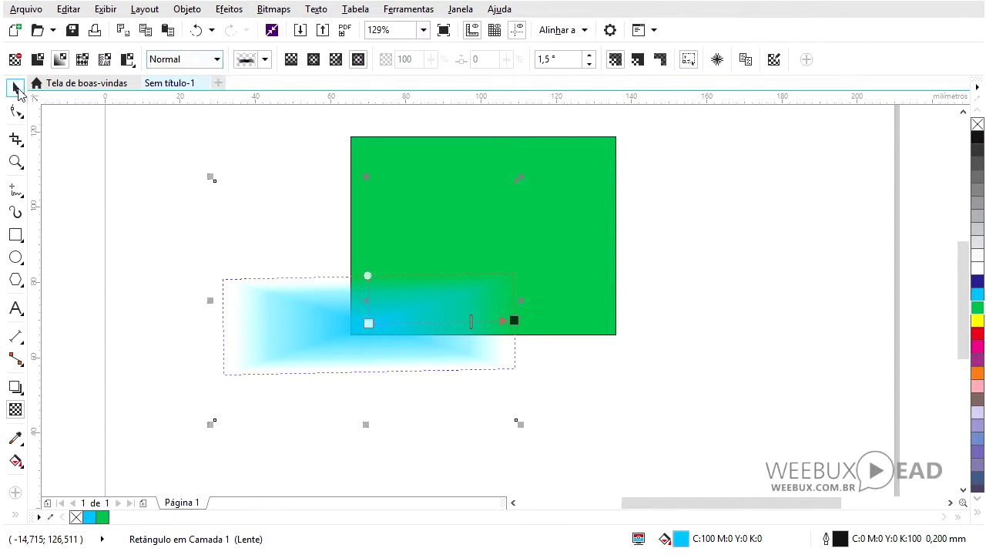
{"action": "left_click_drag", "start_coordinate": [299, 337], "coordinate": [379, 266]}
{"action": "left_click_drag", "start_coordinate": [380, 269], "coordinate": [363, 256]}
{"action": "left_click", "coordinate": [16, 409]}
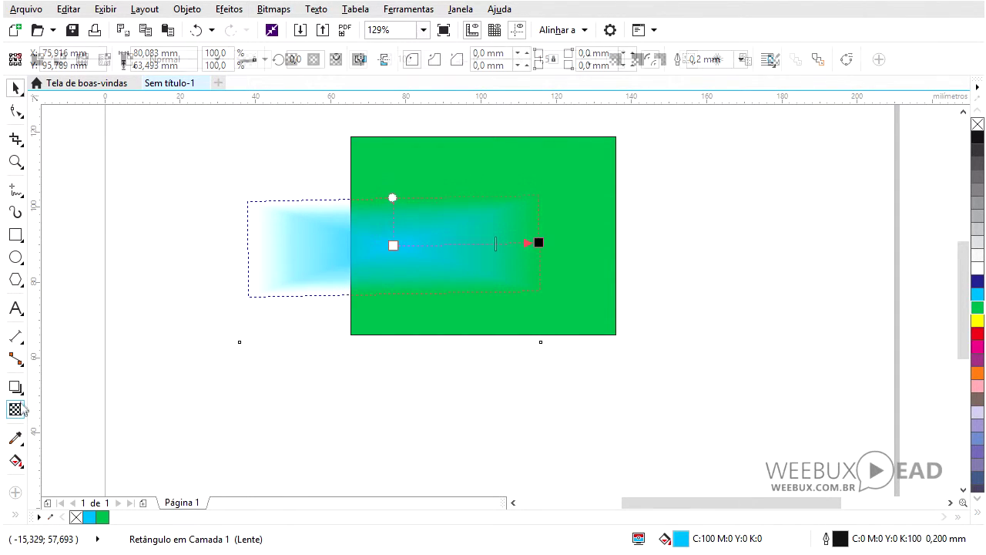
{"action": "left_click", "coordinate": [291, 60]}
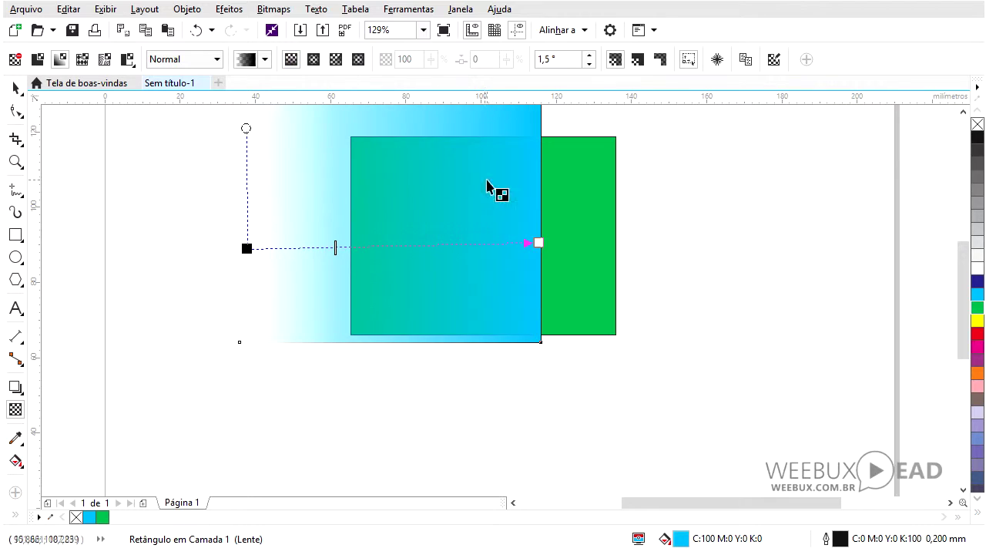
{"action": "left_click_drag", "start_coordinate": [435, 160], "coordinate": [299, 203]}
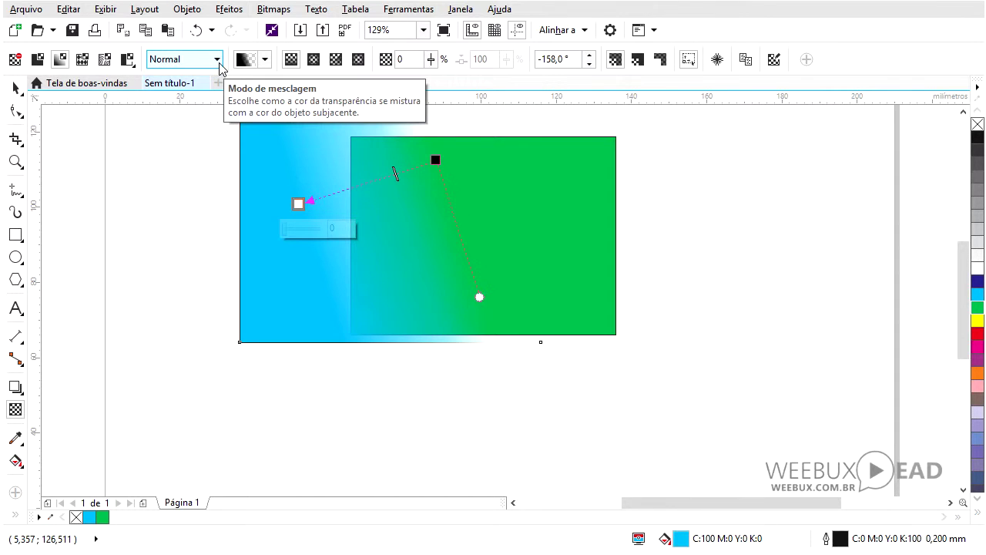
Try the merge modes Adicionar, Subtrair and Cor on the cyan rectangle's linear transparency
{"action": "left_click", "coordinate": [219, 61]}
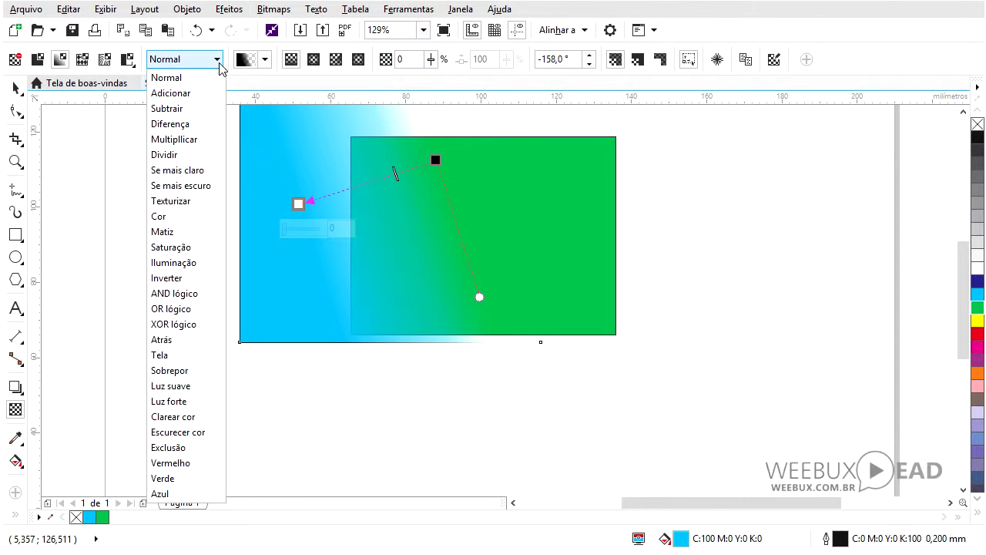
{"action": "left_click", "coordinate": [199, 96]}
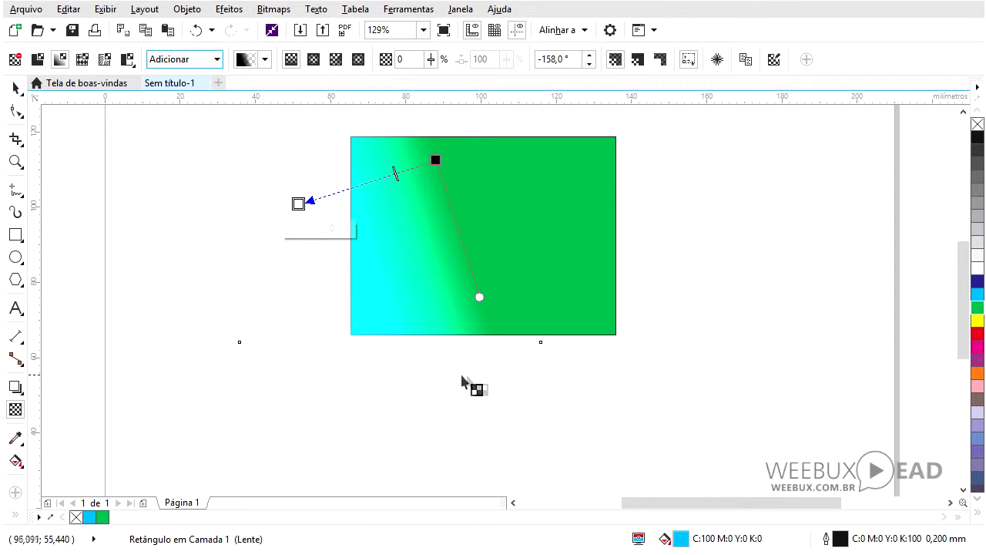
{"action": "left_click", "coordinate": [217, 59]}
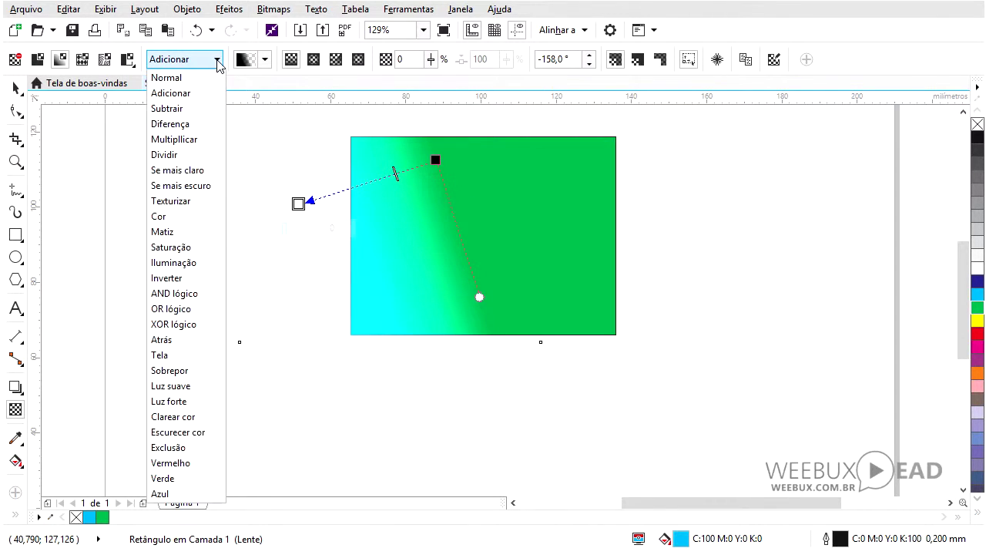
{"action": "left_click", "coordinate": [203, 106]}
{"action": "left_click", "coordinate": [217, 60]}
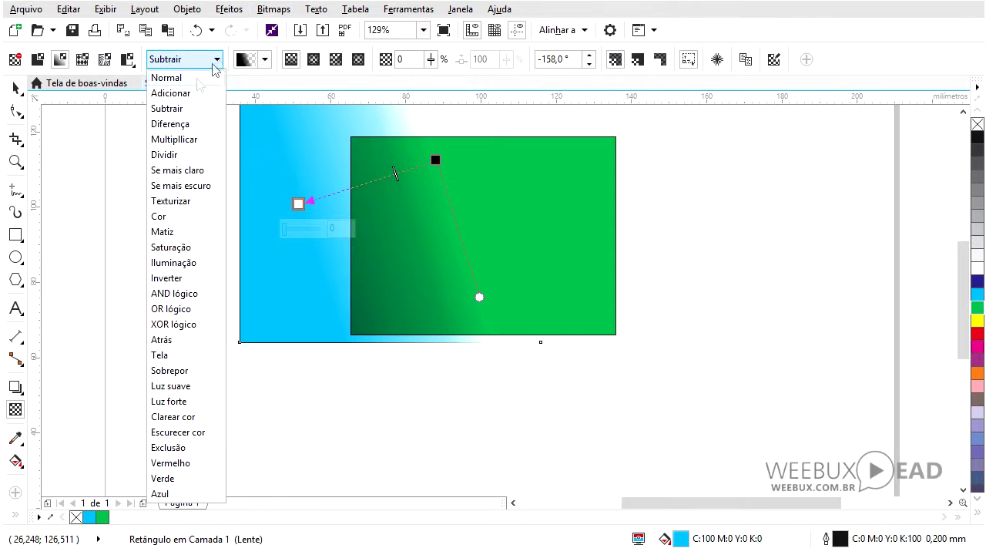
{"action": "left_click", "coordinate": [169, 227]}
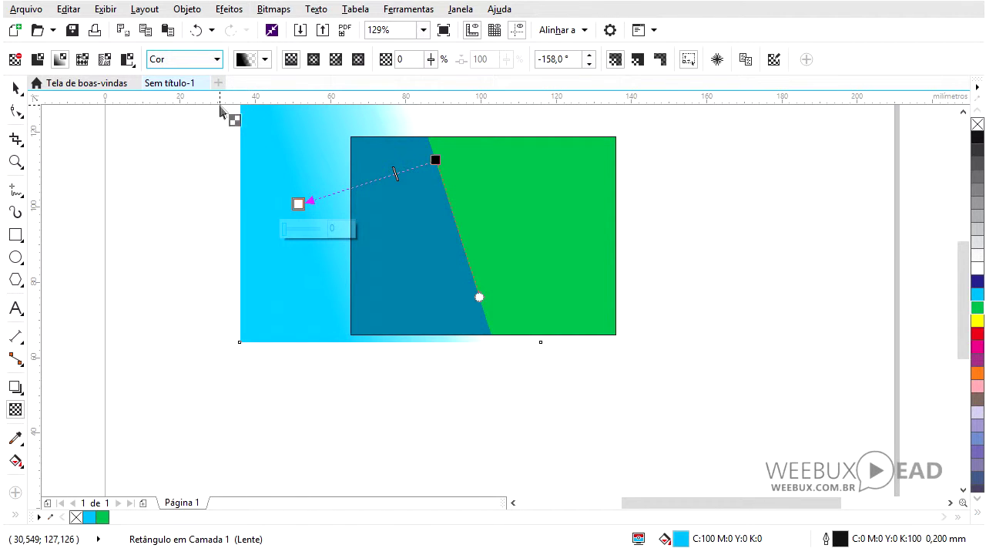
Undo the merge modes, moves and transparencies until the cyan rectangle is opaque at its original position
{"action": "key", "text": "ctrl+z"}
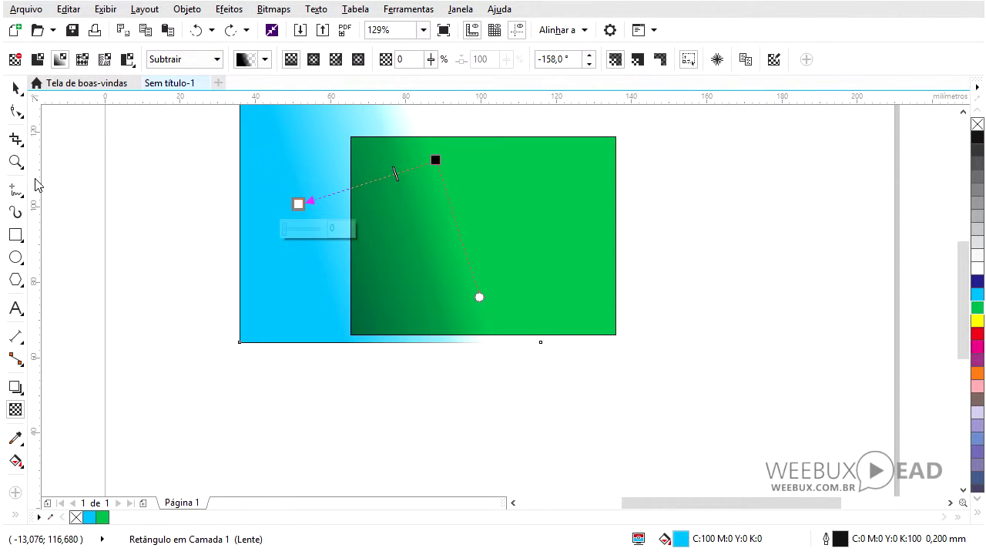
{"action": "key", "text": "ctrl+z"}
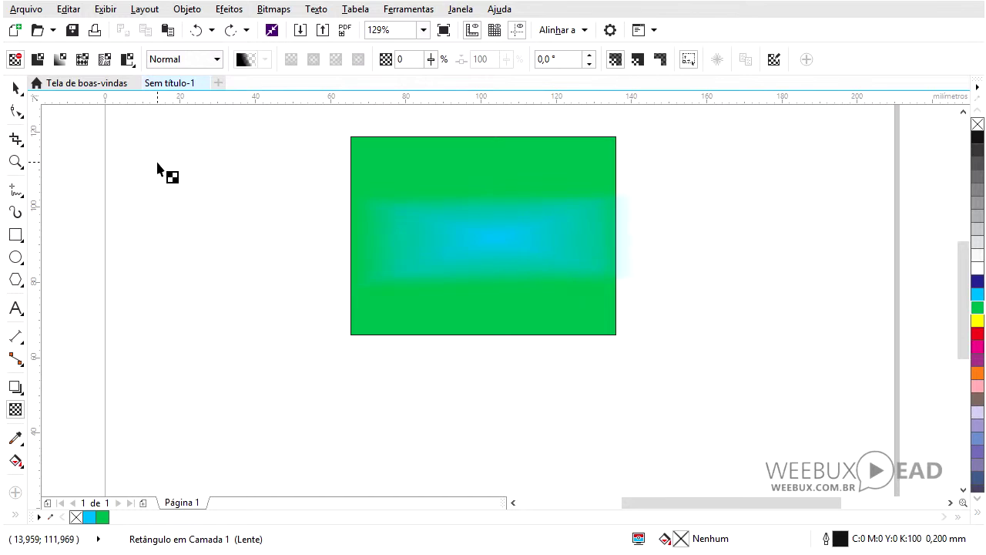
{"action": "key", "text": "ctrl+z"}
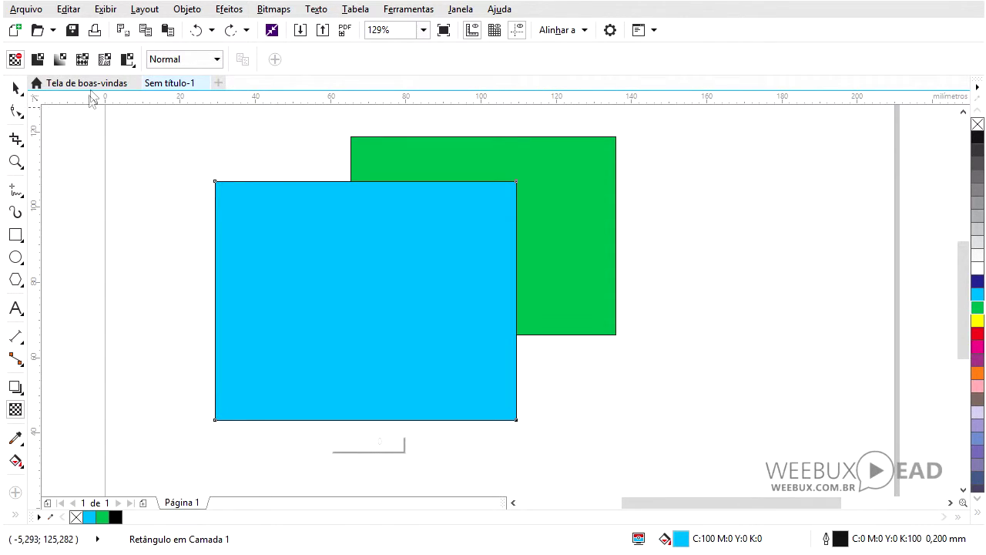
Apply a vector pattern transparency to the cyan rectangle, using the Espirais Livres pattern from the Pessoal collection
{"action": "left_click", "coordinate": [83, 61]}
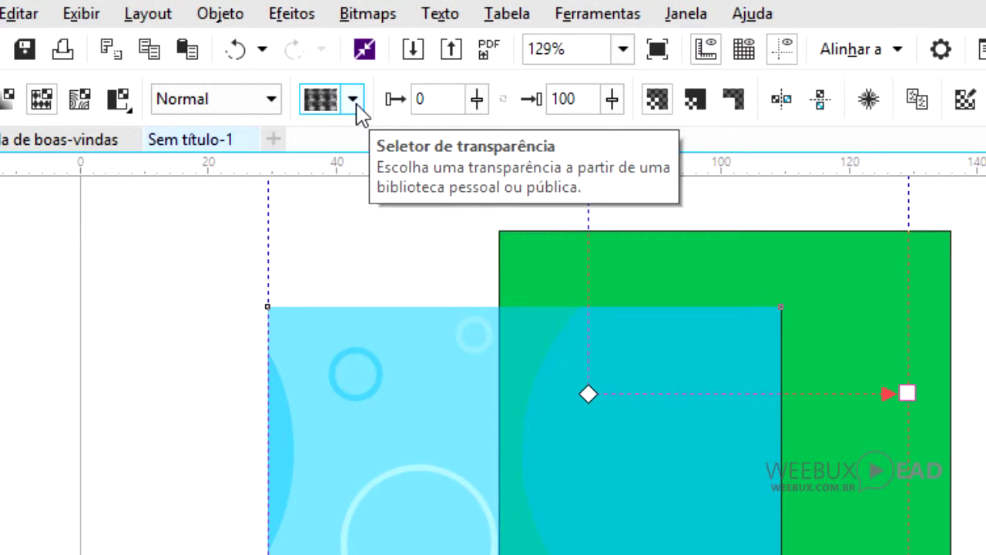
{"action": "left_click", "coordinate": [355, 101]}
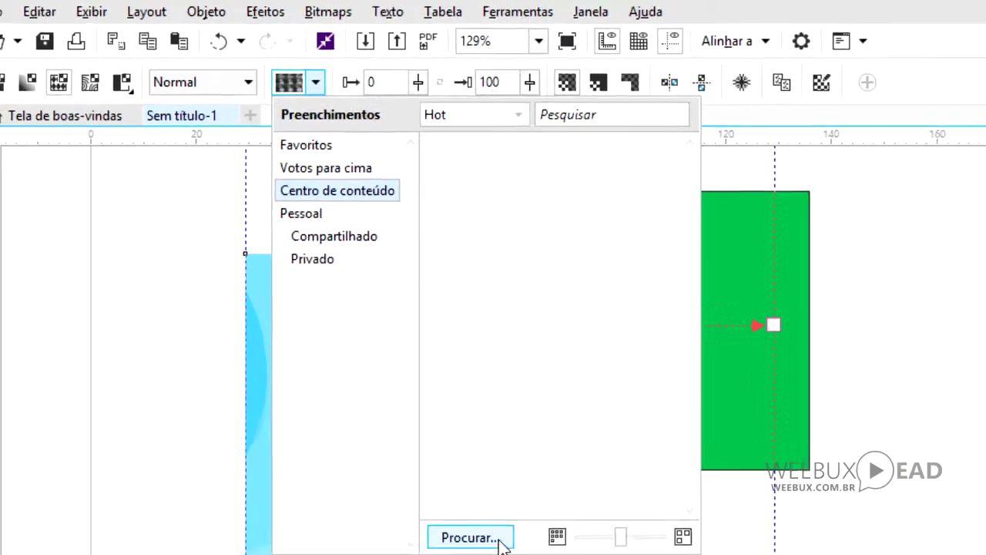
{"action": "left_click", "coordinate": [470, 537]}
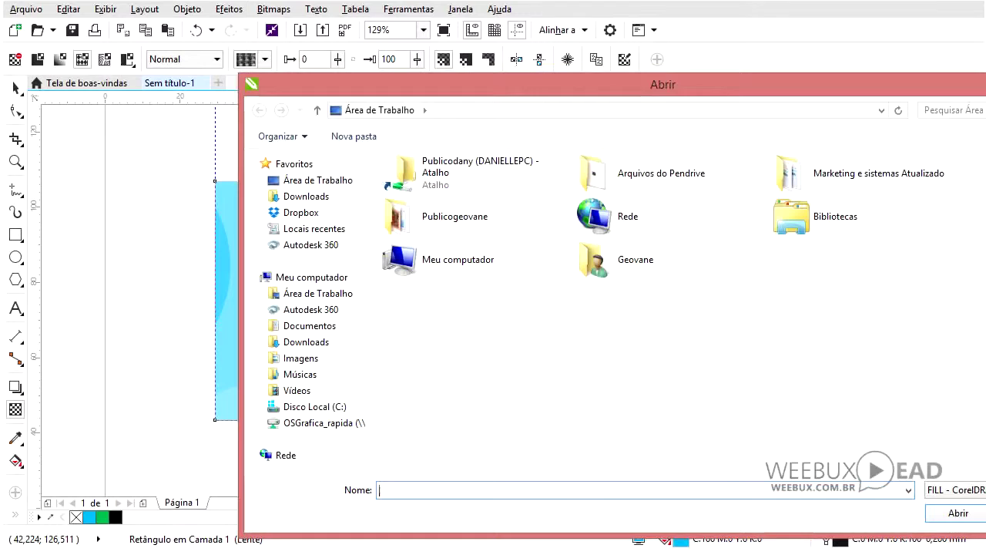
{"action": "key", "text": "Escape"}
{"action": "mouse_move", "coordinate": [511, 133]}
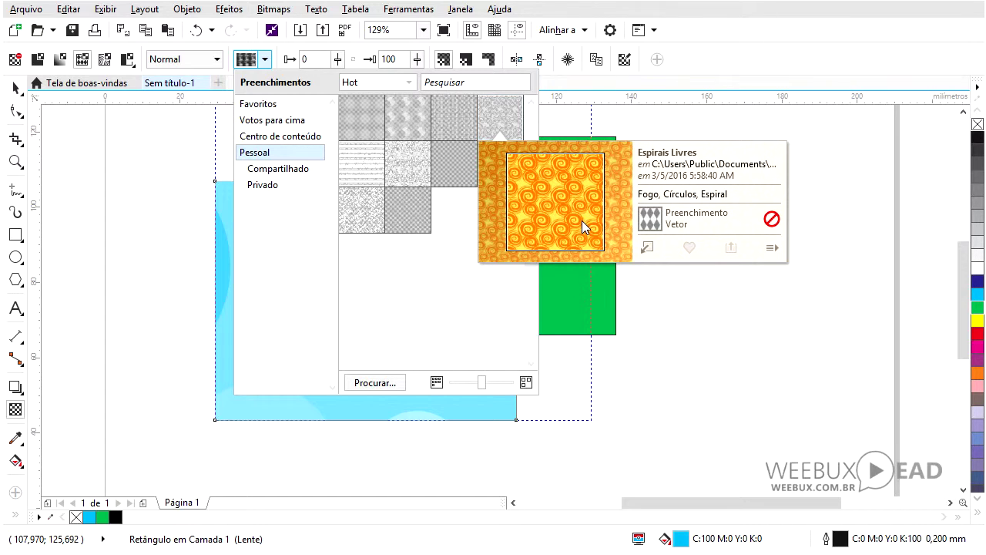
{"action": "left_click", "coordinate": [648, 247]}
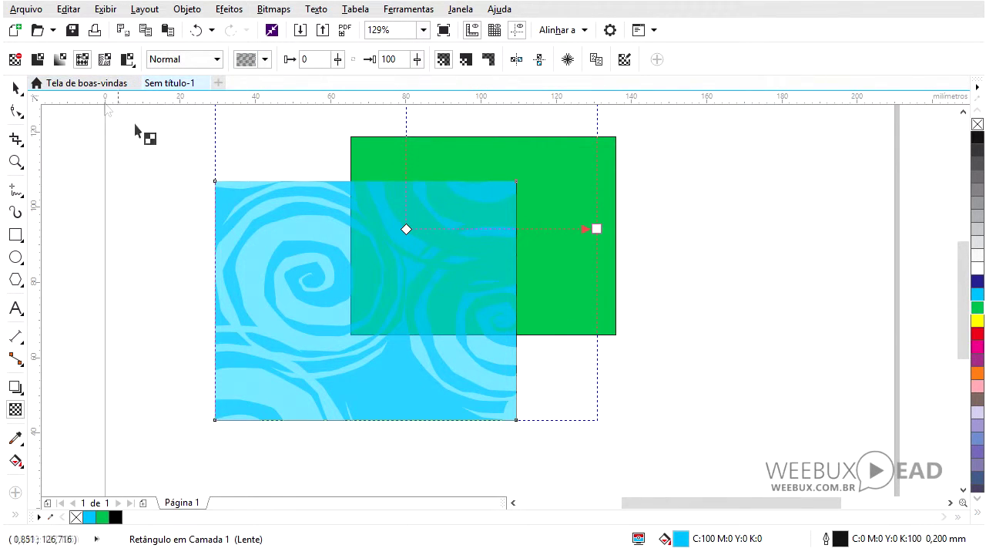
Change the cyan rectangle to a bitmap pattern transparency with the Vime pattern from the Pessoal collection
{"action": "left_click", "coordinate": [104, 61]}
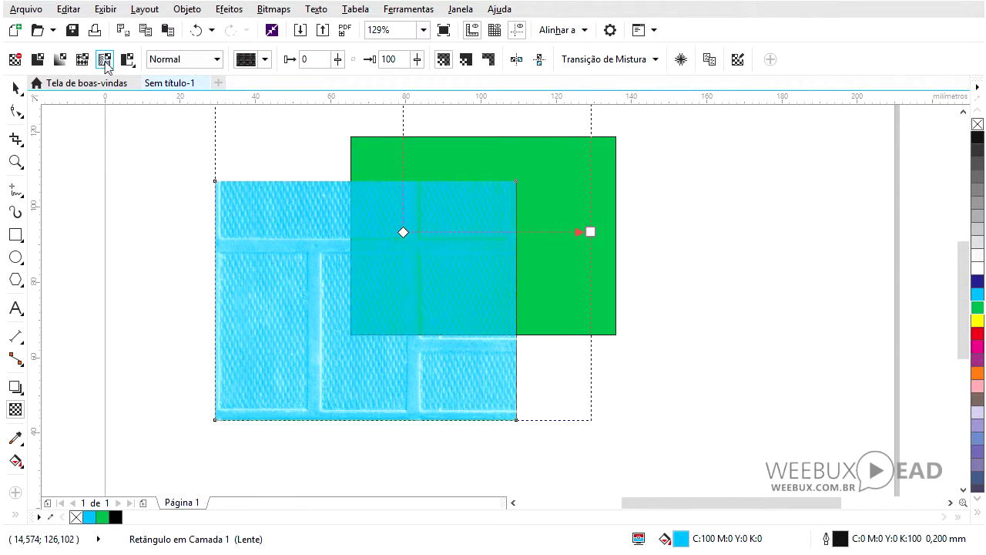
{"action": "left_click", "coordinate": [264, 59]}
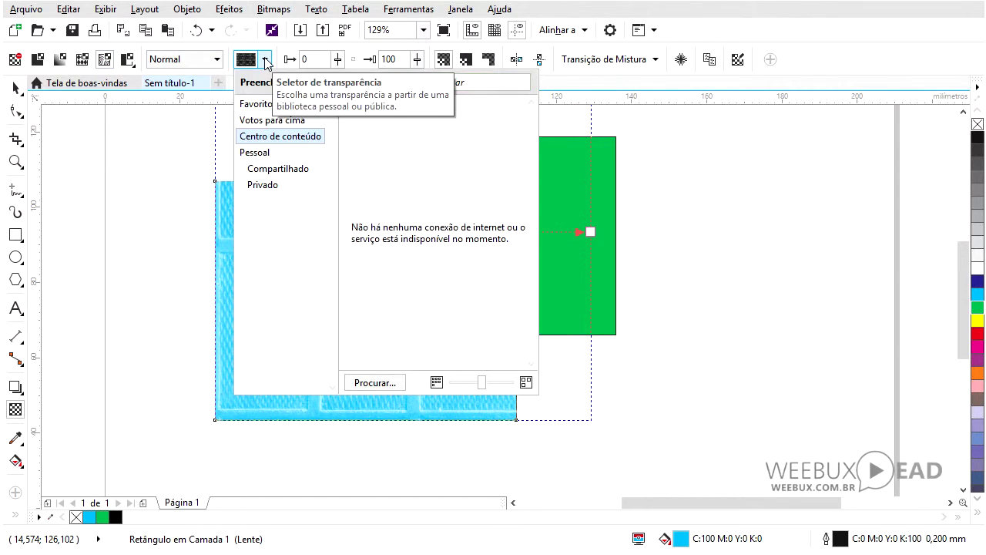
{"action": "left_click", "coordinate": [266, 154]}
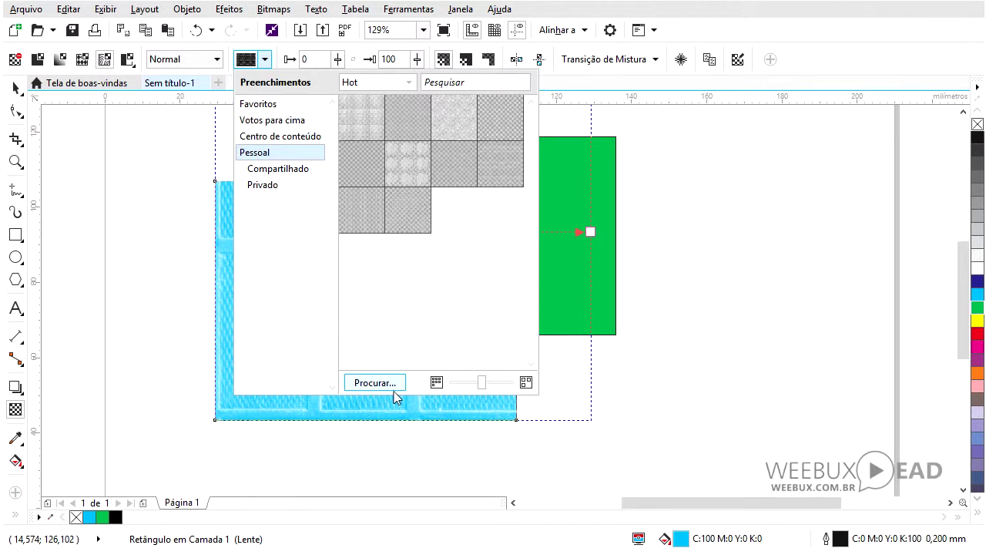
{"action": "mouse_move", "coordinate": [362, 209]}
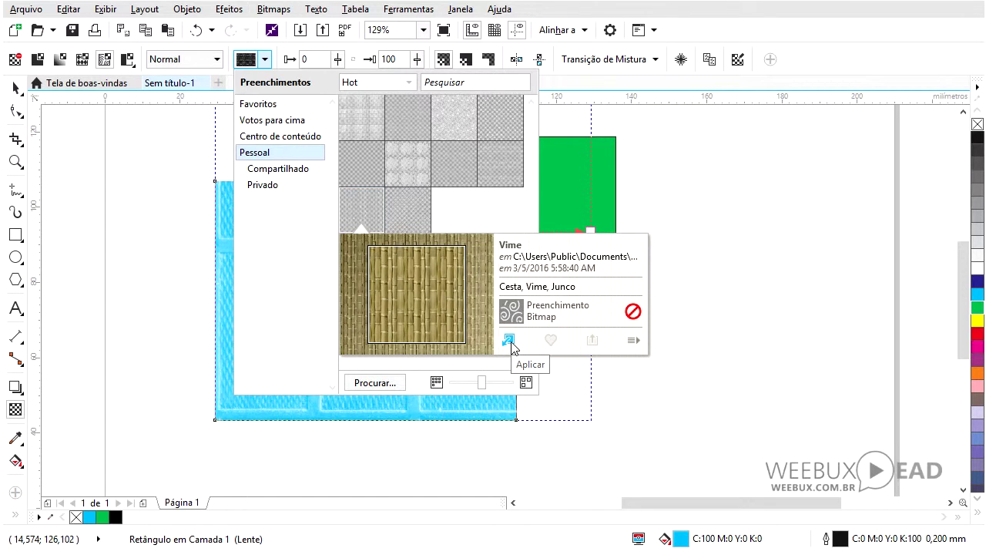
{"action": "left_click", "coordinate": [510, 340]}
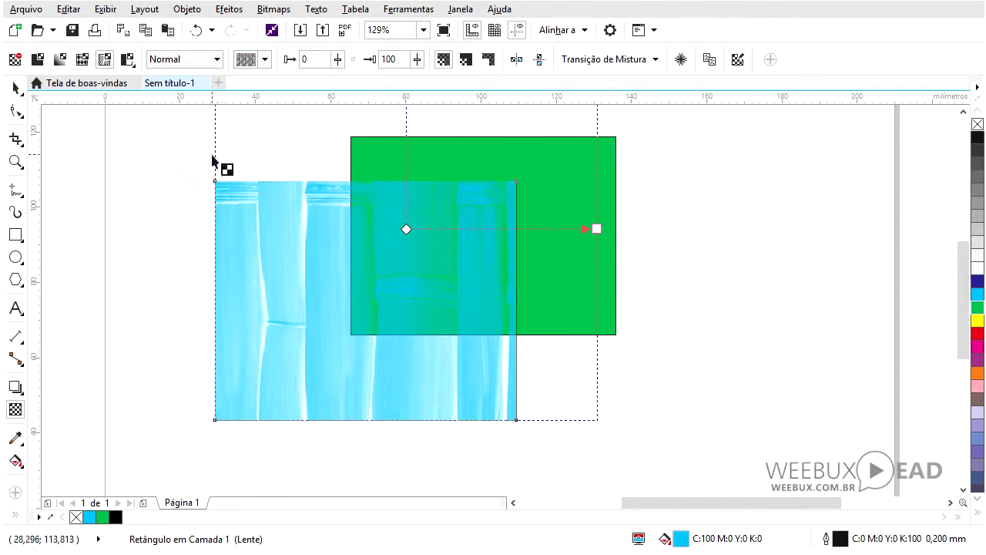
Switch the cyan rectangle to a two-color pattern transparency with the large two-square checkerboard pattern
{"action": "left_click", "coordinate": [130, 62]}
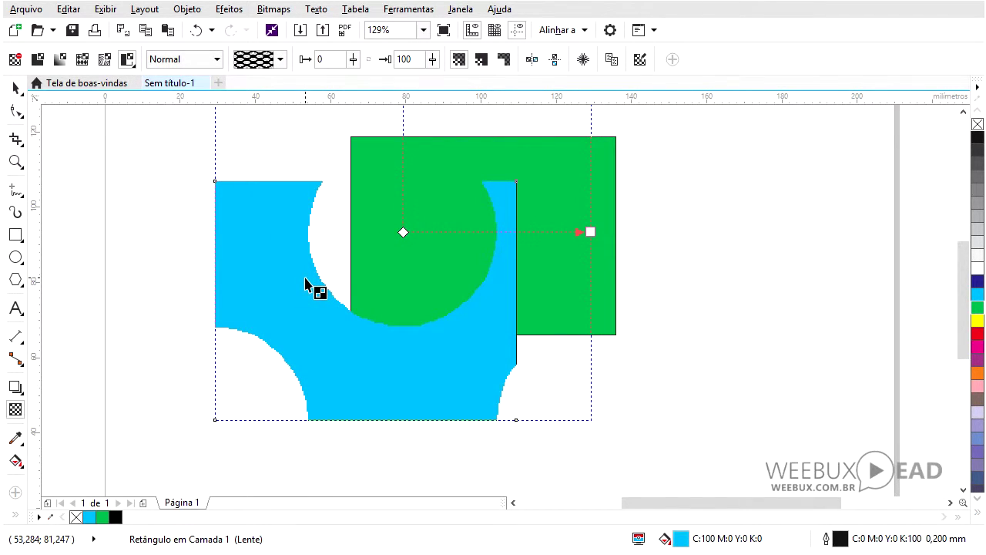
{"action": "left_click", "coordinate": [281, 60]}
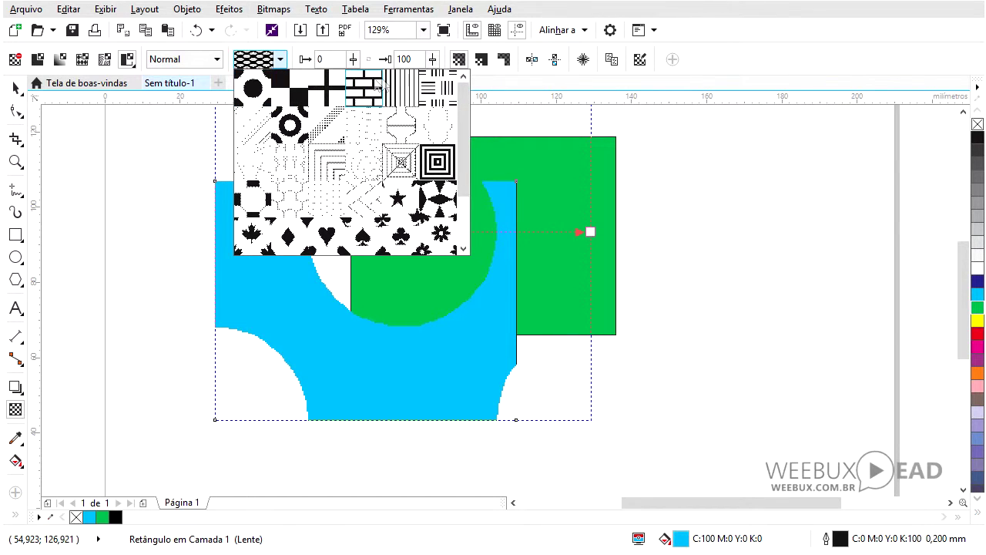
{"action": "left_click_drag", "start_coordinate": [466, 116], "coordinate": [467, 162]}
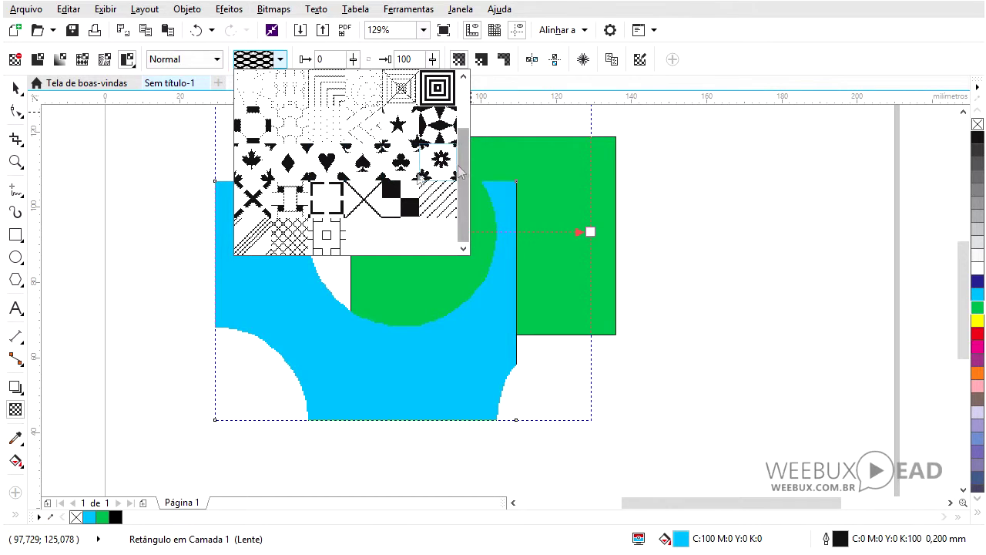
{"action": "left_click", "coordinate": [389, 206]}
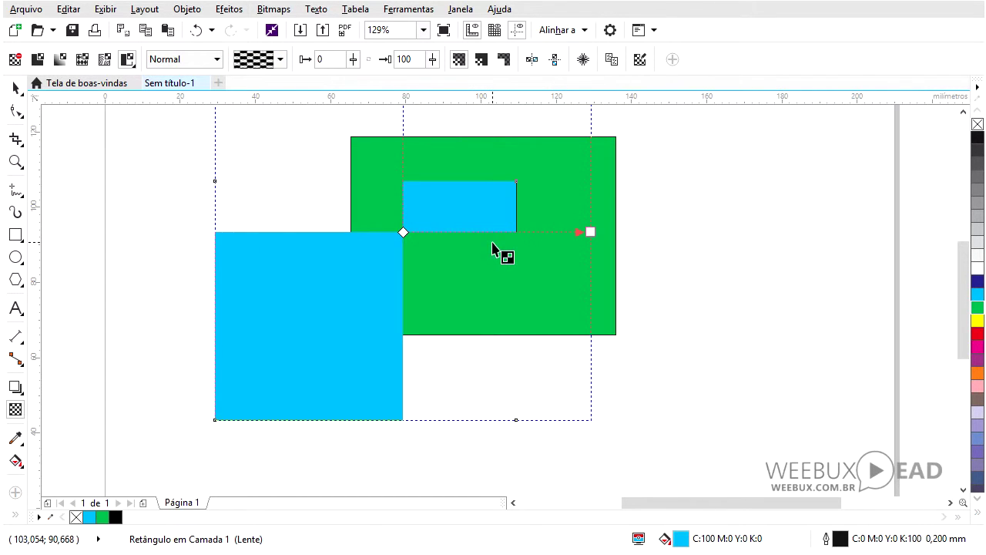
Resize, shift and rotate the checkerboard tile on the cyan rectangle into slightly slanted cells about 25 mm wide and 12 mm high
{"action": "left_click_drag", "start_coordinate": [362, 371], "coordinate": [356, 412]}
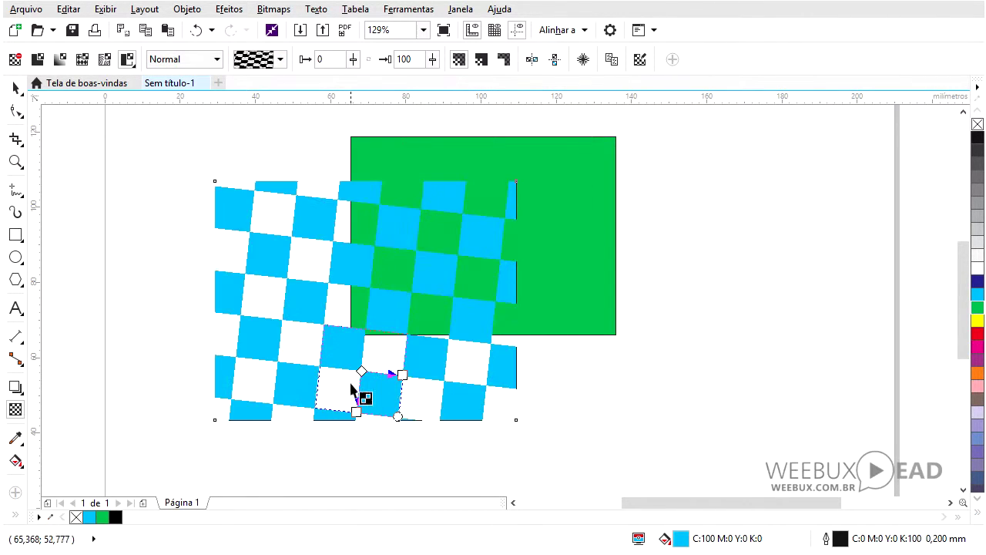
{"action": "left_click_drag", "start_coordinate": [389, 309], "coordinate": [350, 275]}
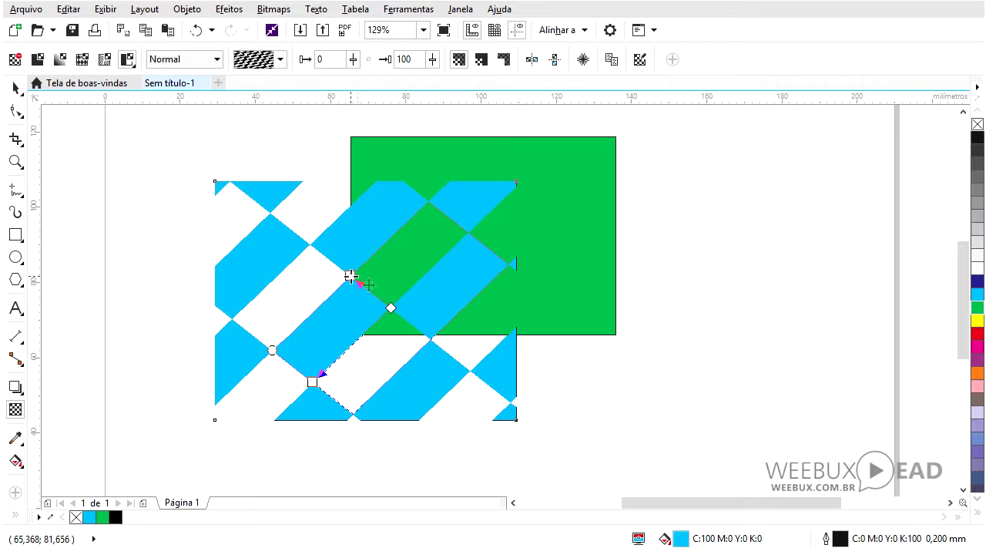
{"action": "left_click_drag", "start_coordinate": [389, 308], "coordinate": [415, 289]}
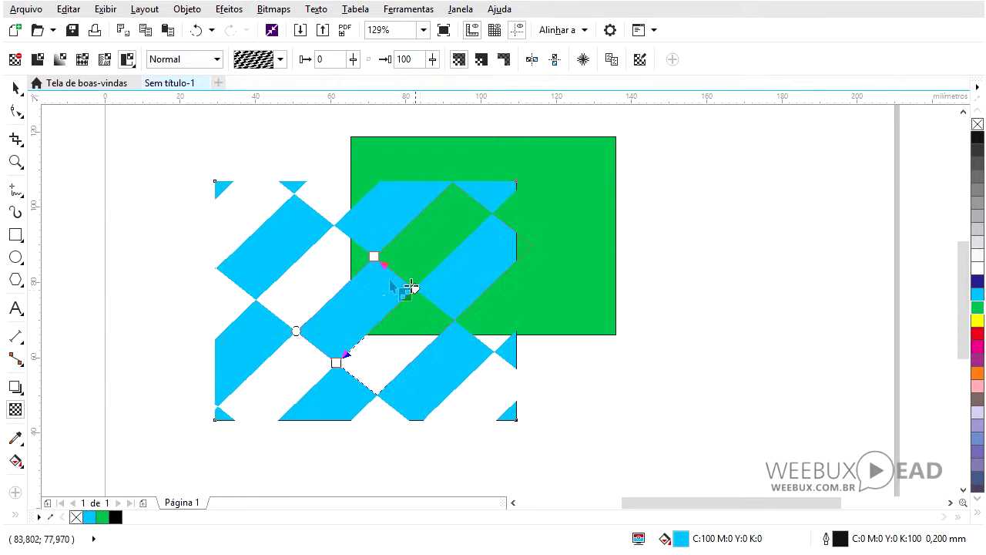
{"action": "left_click_drag", "start_coordinate": [296, 331], "coordinate": [314, 243]}
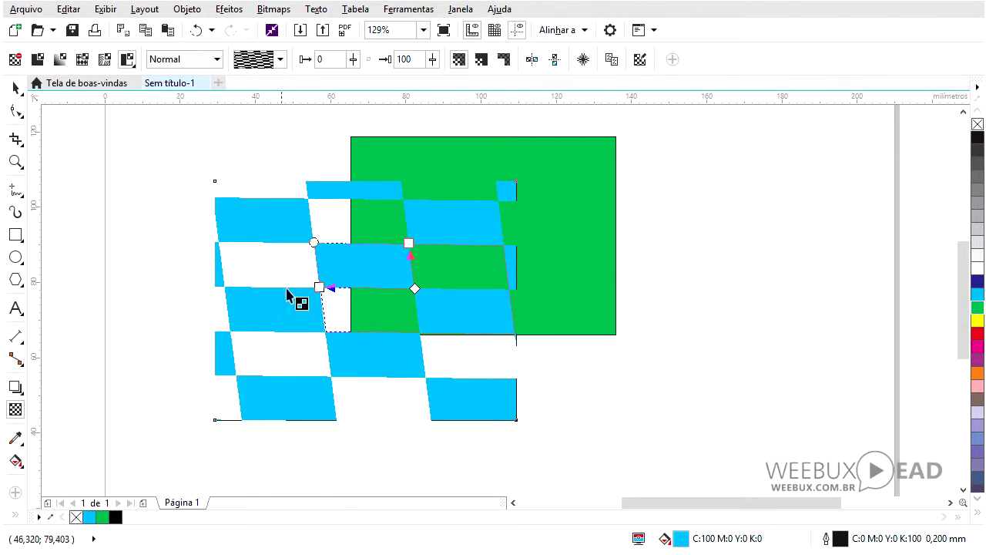
Set the pattern's foreground transparency to 27 and background transparency to 70, and move the cyan rectangle to about X 137.6 mm, Y 65.9 mm
{"action": "left_click_drag", "start_coordinate": [356, 68], "coordinate": [376, 89]}
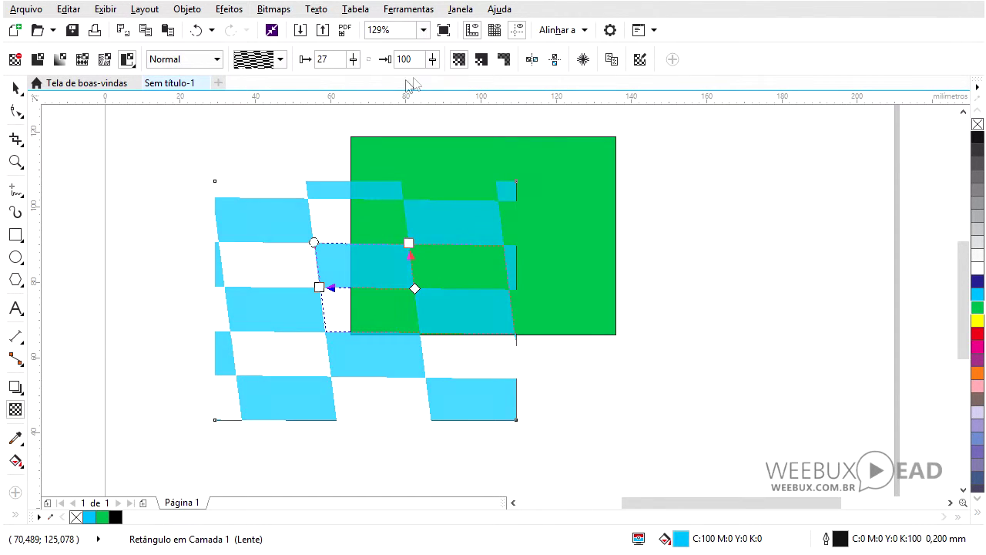
{"action": "left_click_drag", "start_coordinate": [432, 60], "coordinate": [434, 66]}
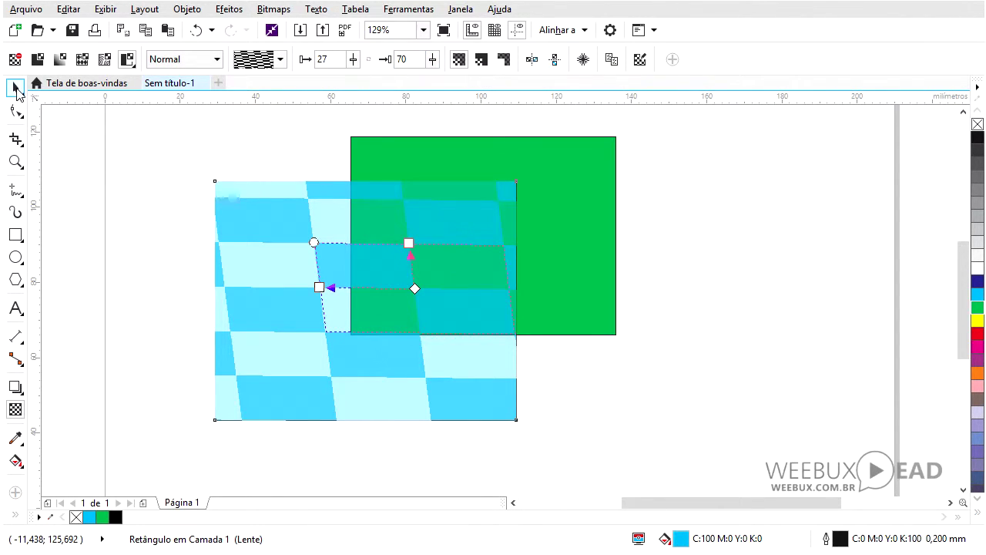
{"action": "left_click", "coordinate": [16, 88]}
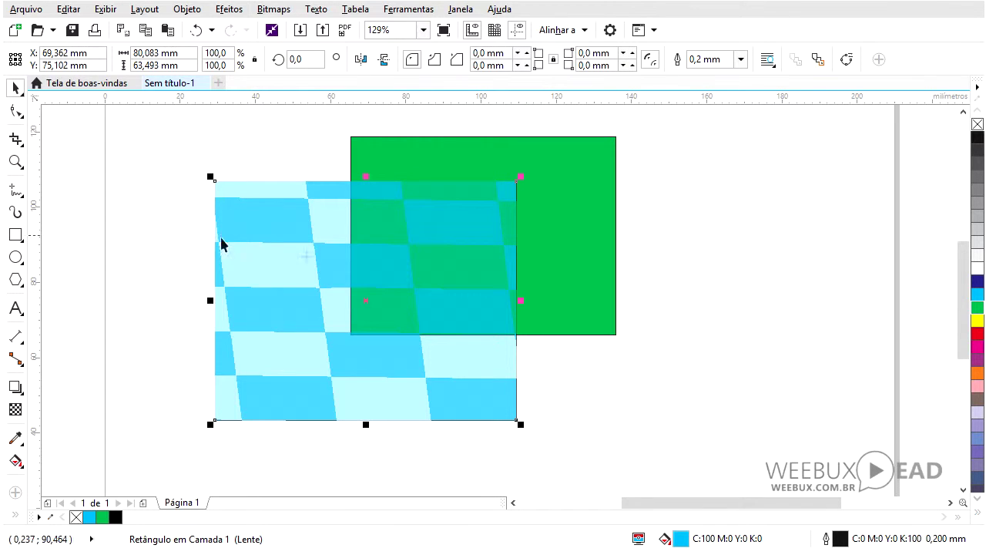
{"action": "left_click_drag", "start_coordinate": [275, 236], "coordinate": [532, 269]}
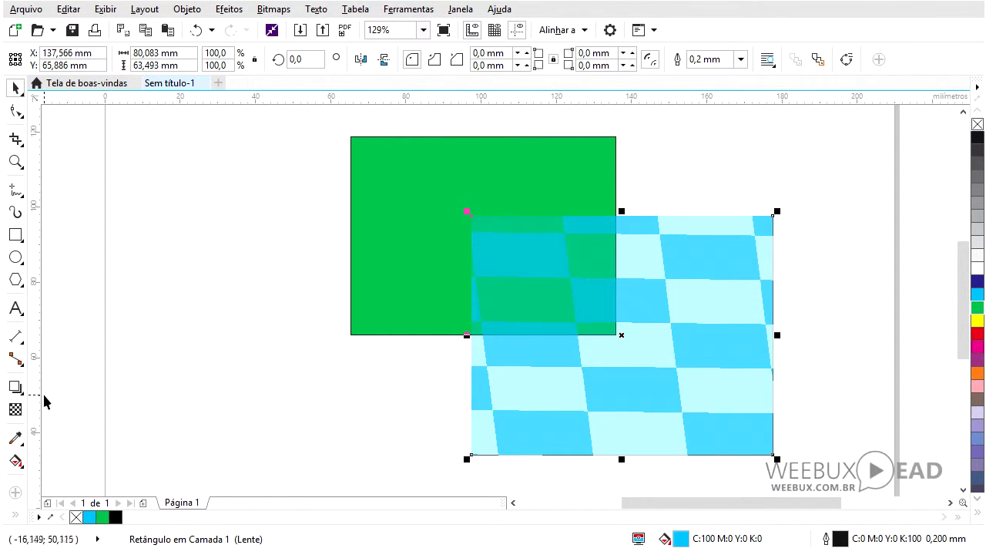